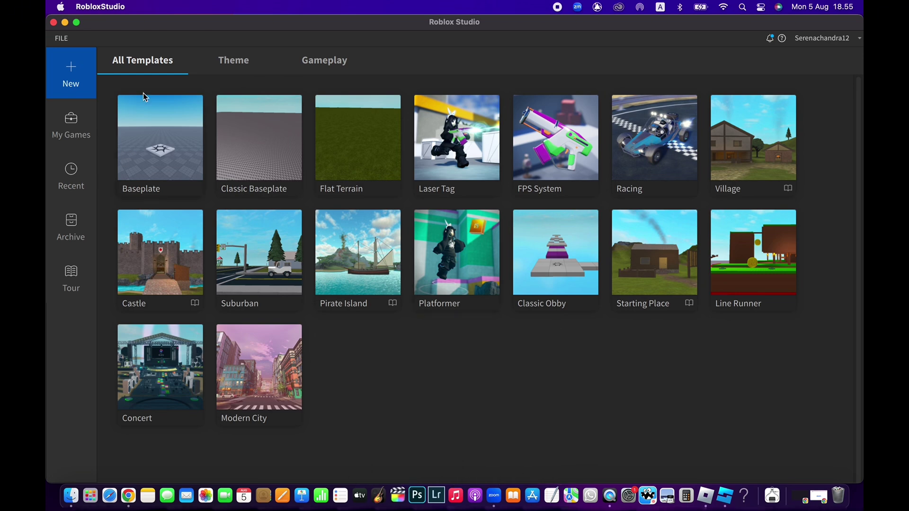
- Create a new place from the Baseplate template, display the plugin tools and make the window full screen
click(161, 144)
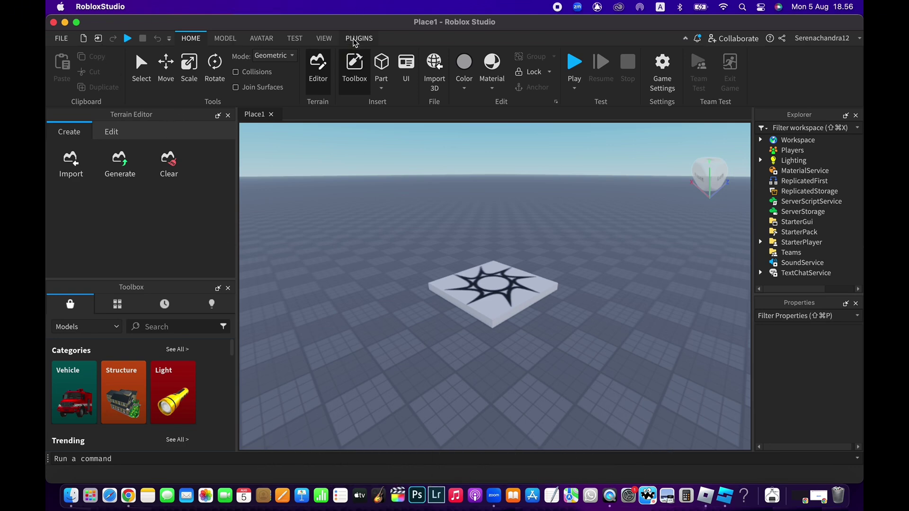
click(359, 38)
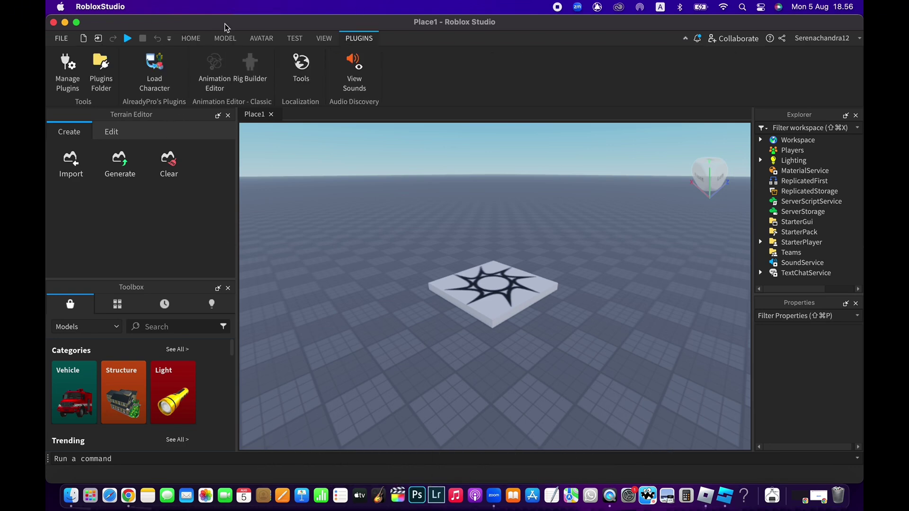
click(77, 22)
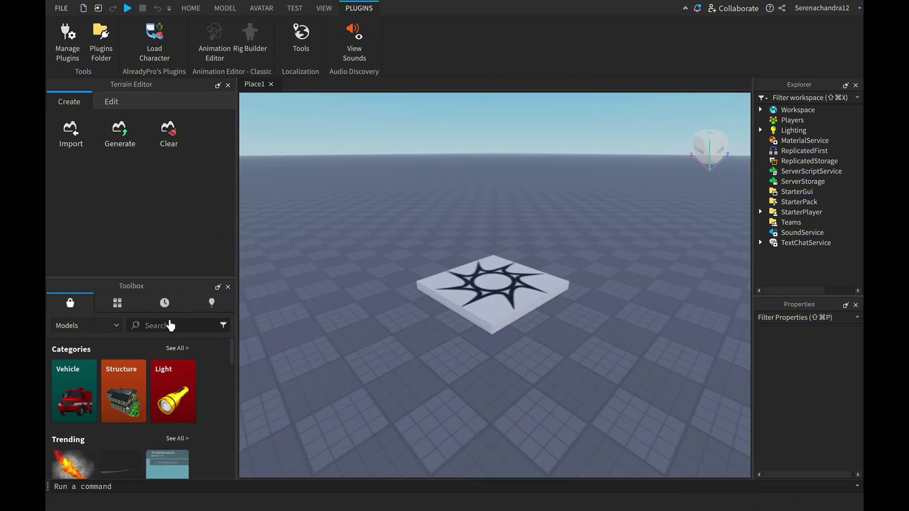
- Search the Toolbox models for "load character" and browse the results
click(167, 327)
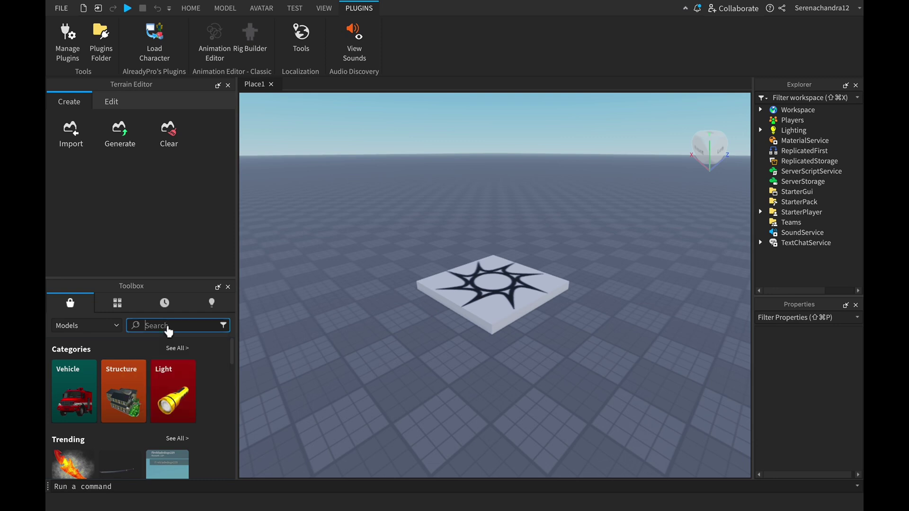
text(load character)
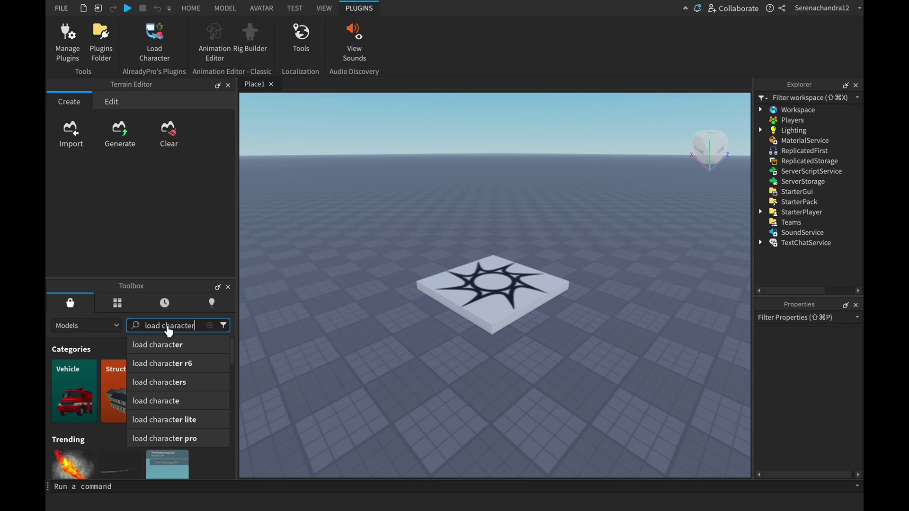
key(Return)
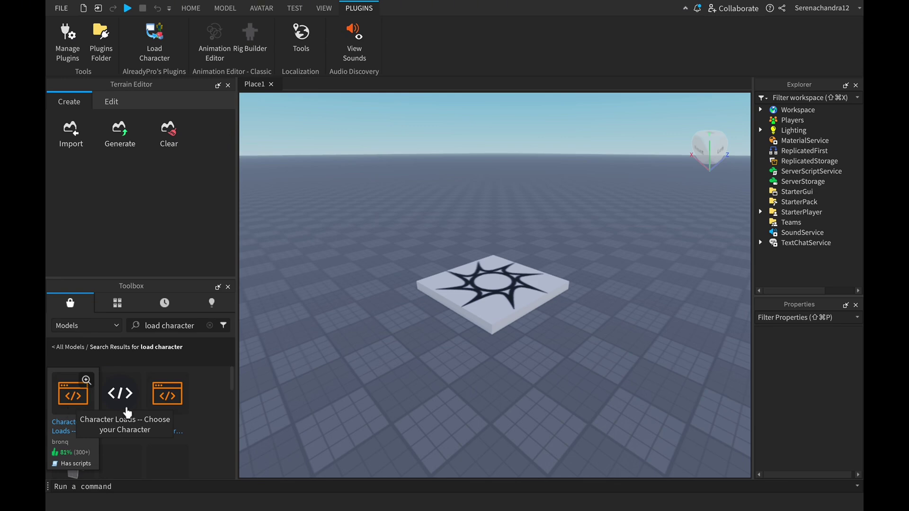
scroll(142, 416, down, 3)
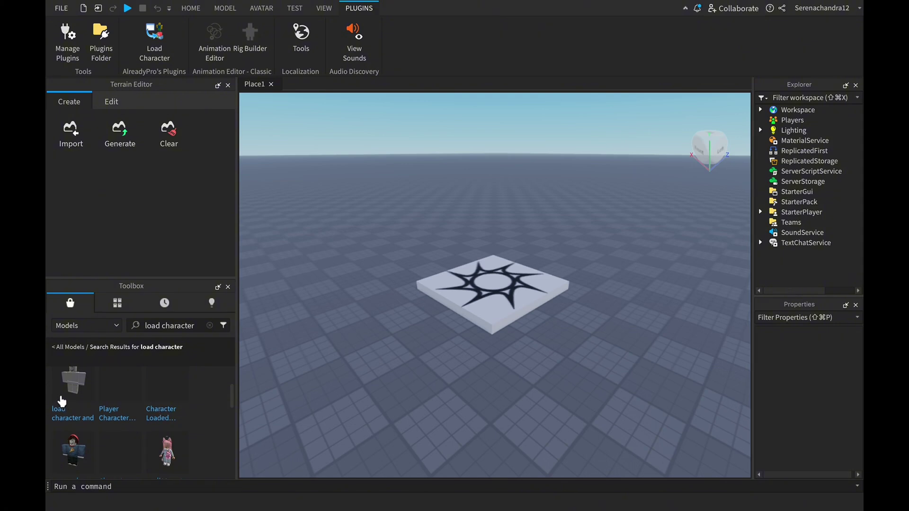
scroll(71, 399, up, 1)
scroll(71, 399, up, 1)
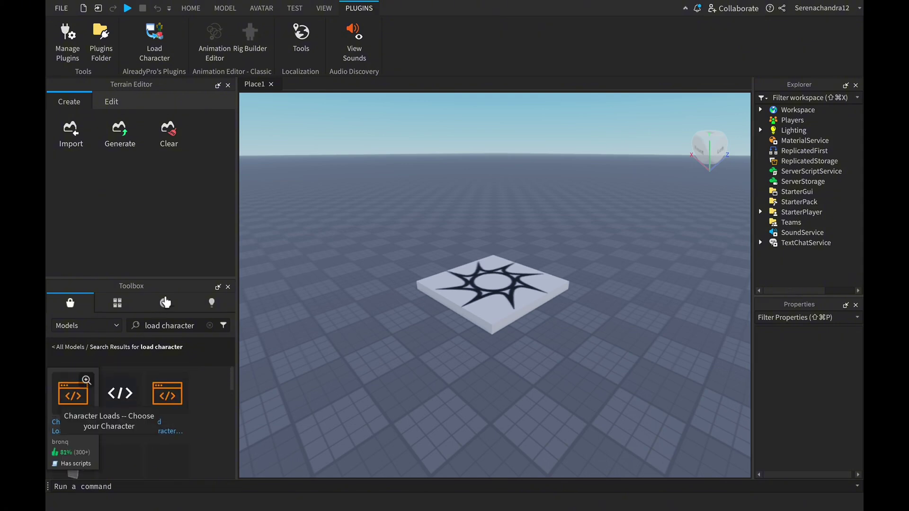
- Search the Toolbox models for "anmation editor" and clear the recent searches
click(184, 327)
text(anmation)
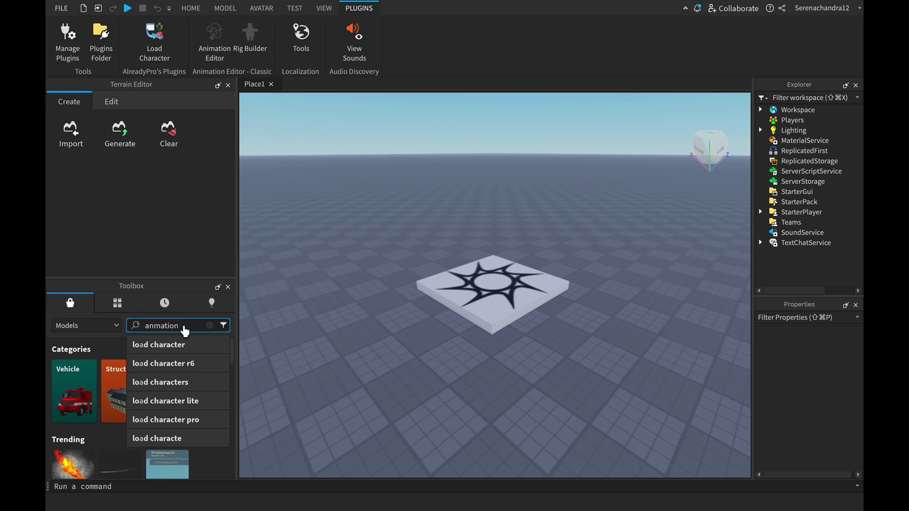
text( editor)
key(Return)
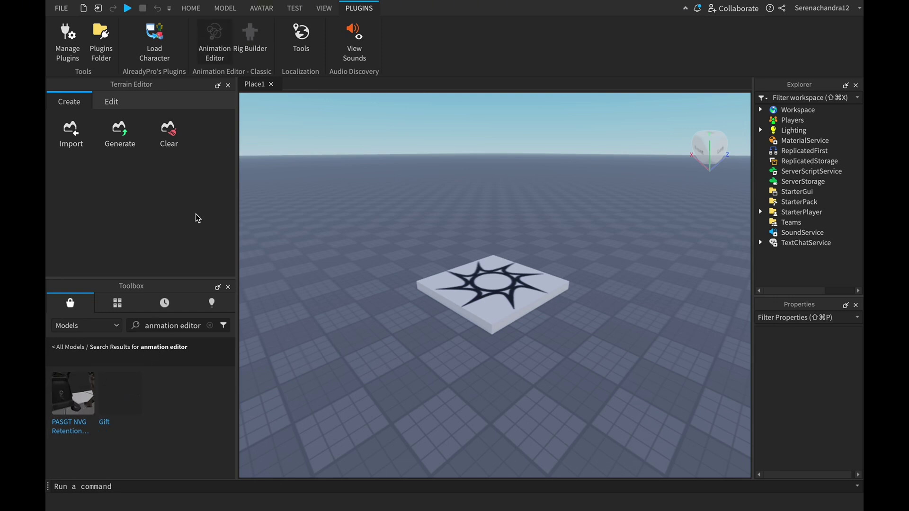
click(207, 326)
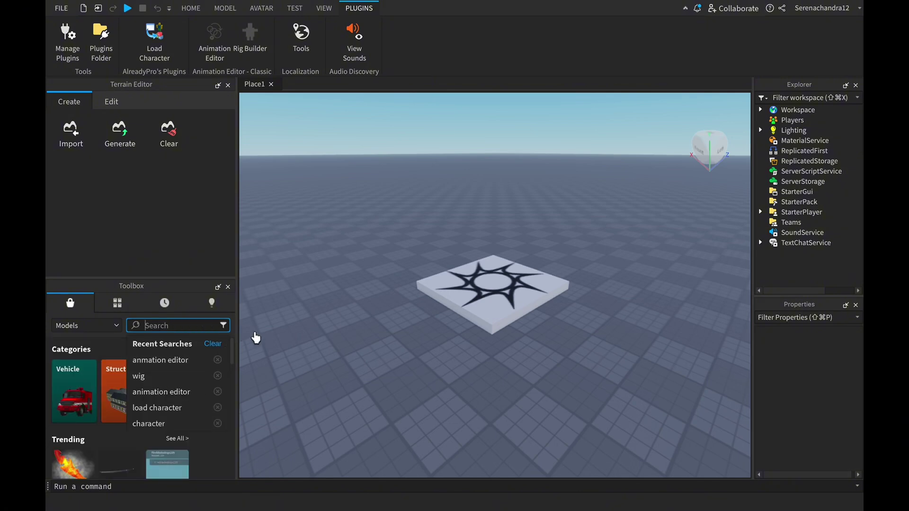
click(213, 345)
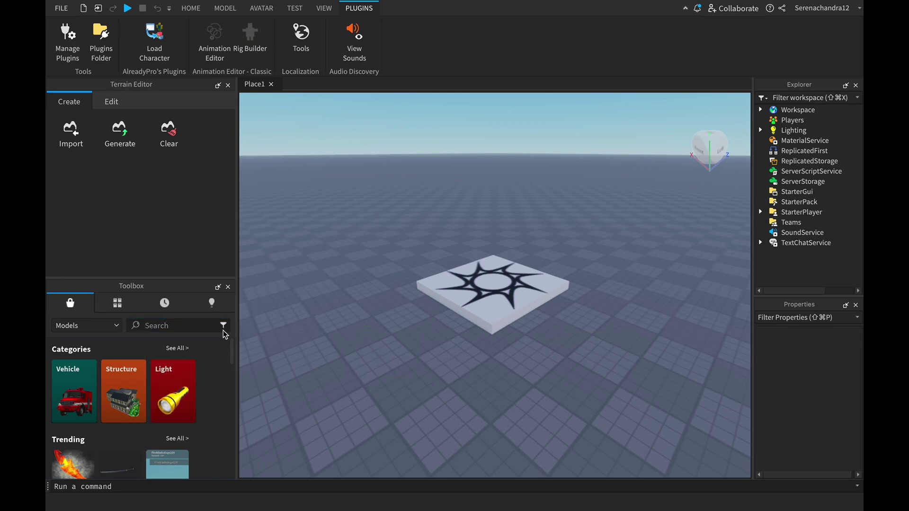
- Spawn an R15 avatar at the origin with the Load Character plugin, using the avatar owner's username
click(154, 40)
click(157, 42)
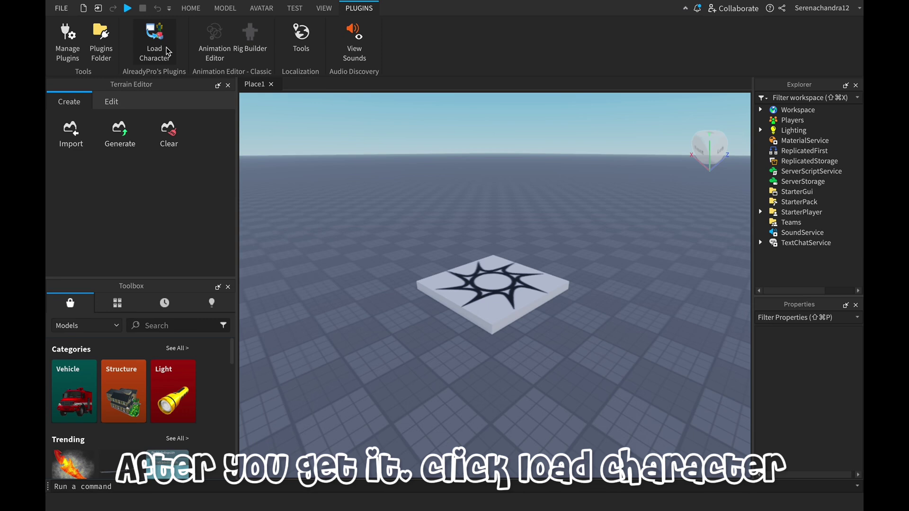
click(166, 48)
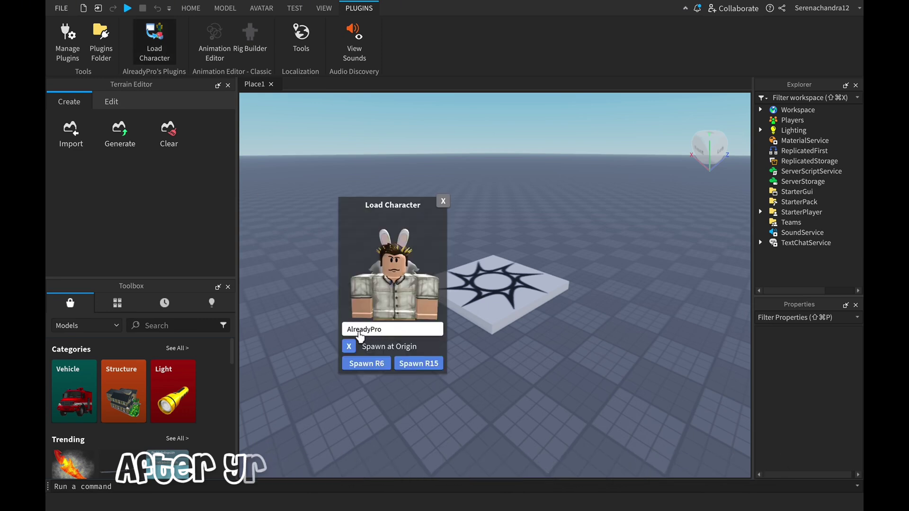
drag(387, 329, 342, 328)
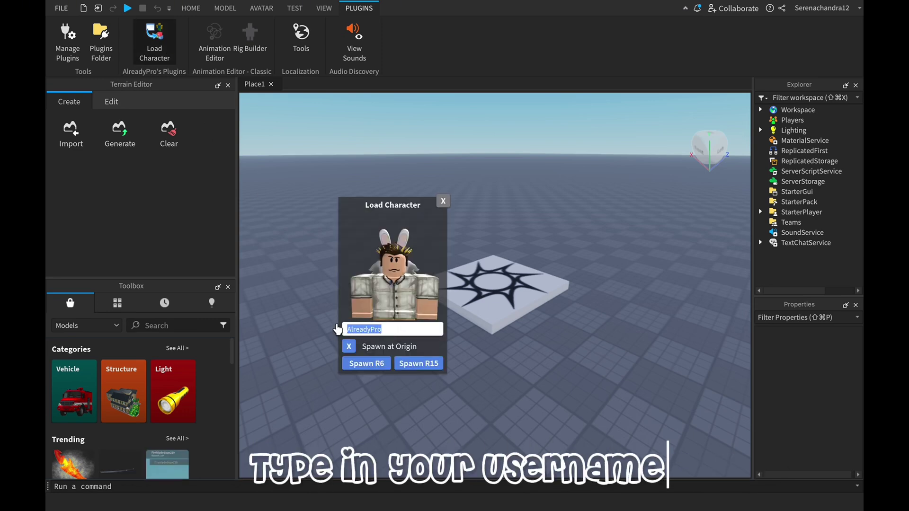
key(BackSpace)
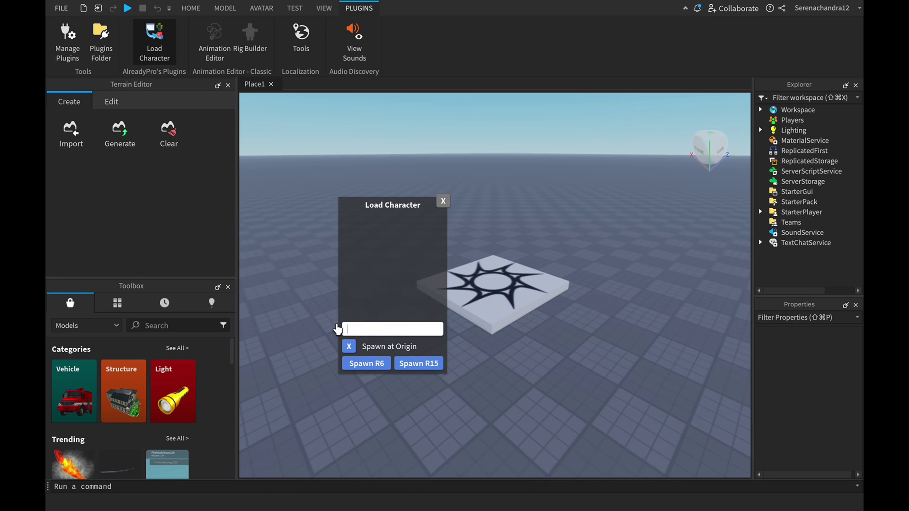
text(bloss)
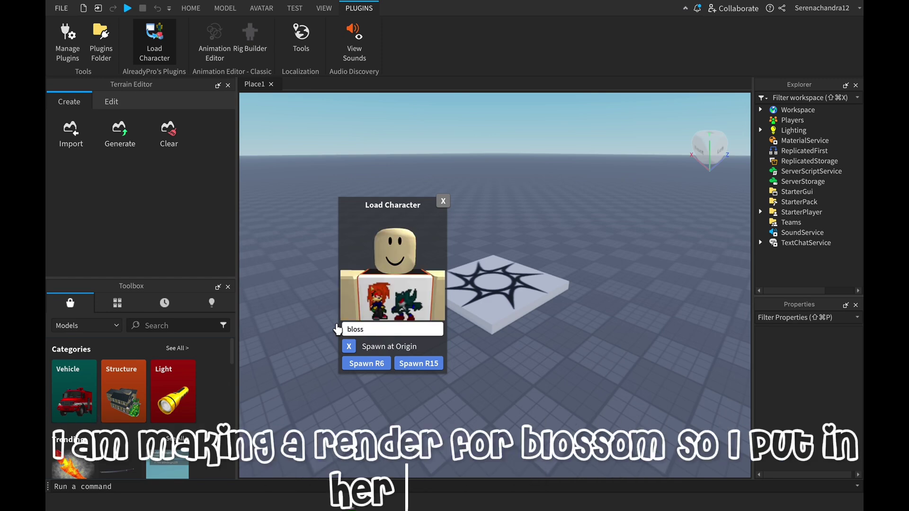
text(omm89)
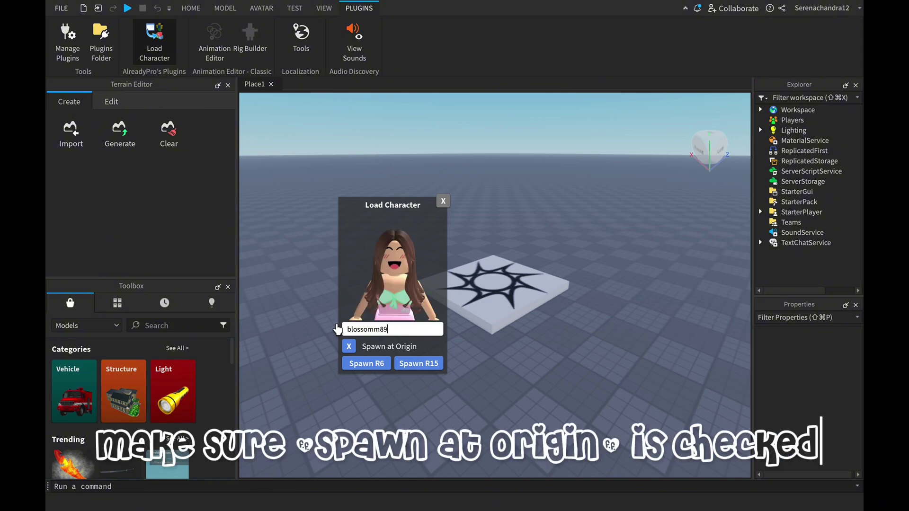
click(419, 363)
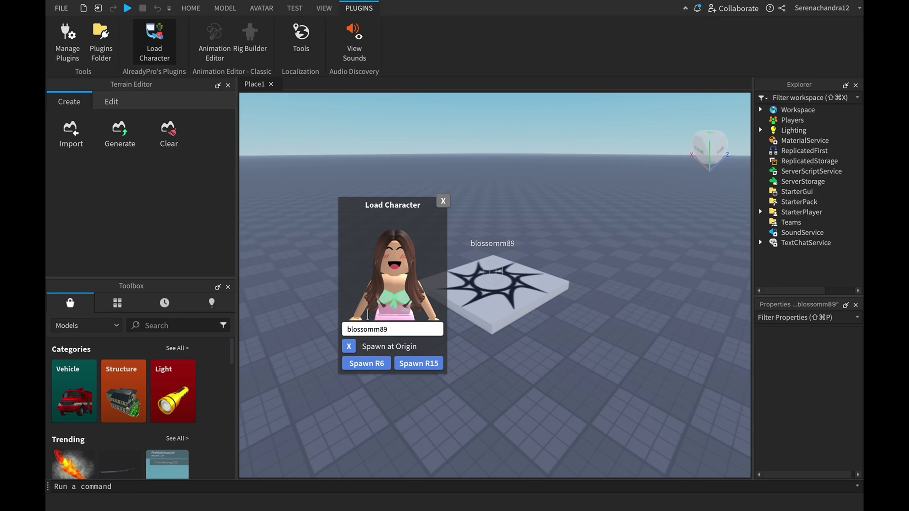
click(442, 201)
- Delete the SpawnLocation from under the avatar
right_drag(443, 213, 460, 236)
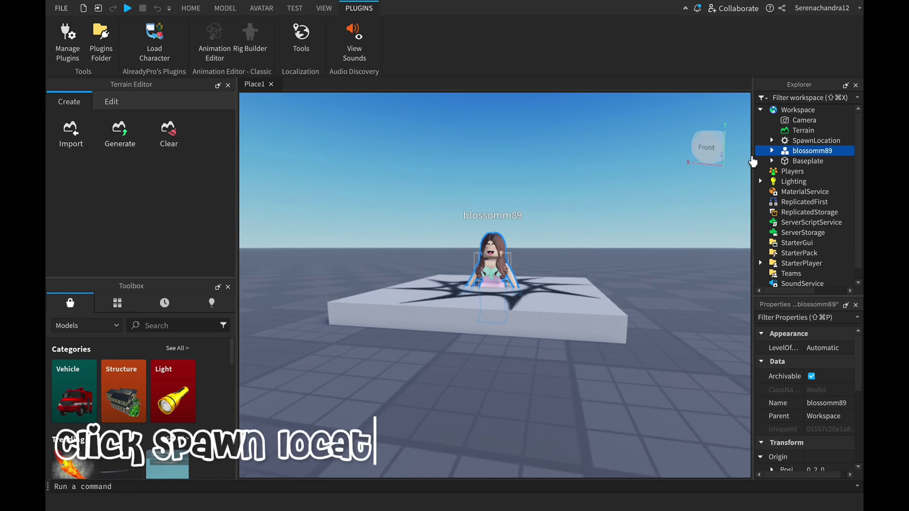
click(795, 142)
click(792, 146)
click(792, 142)
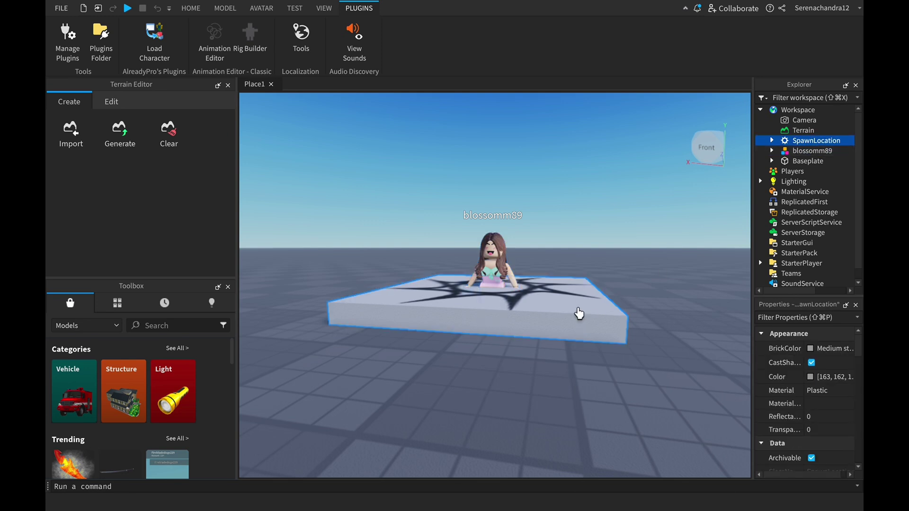
right_click(580, 313)
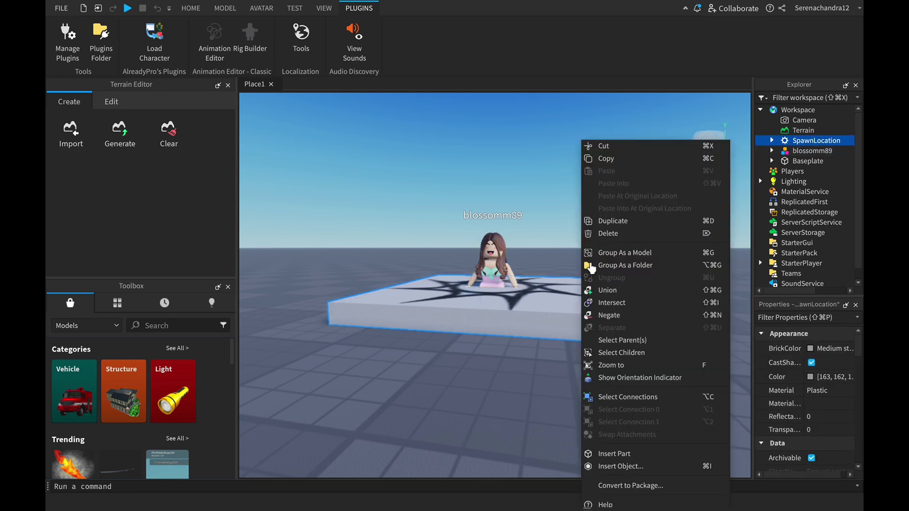
click(609, 234)
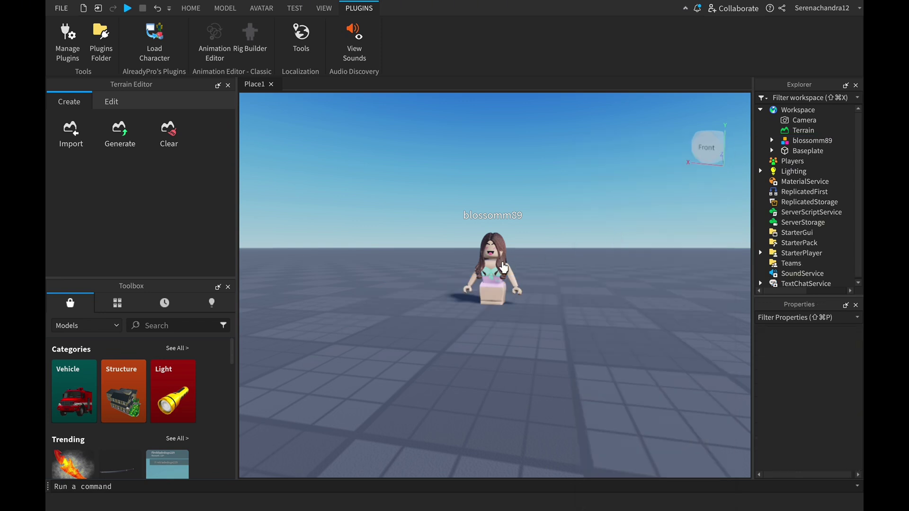
- Move the avatar model straight up until its feet stand on the baseplate
scroll(503, 268, up, 4)
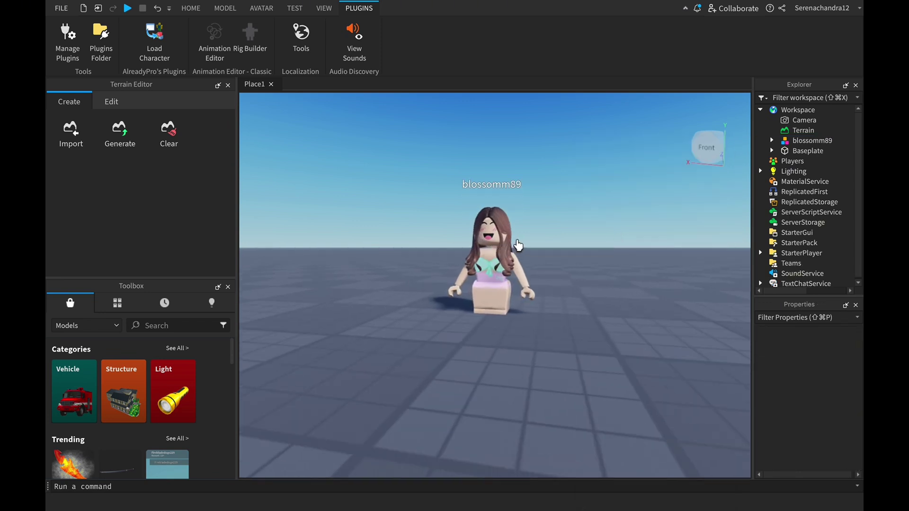
click(823, 140)
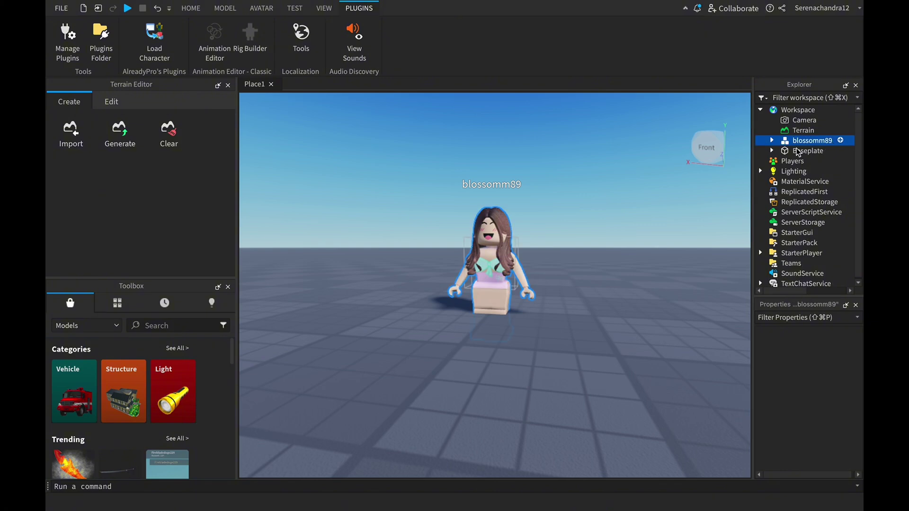
click(191, 9)
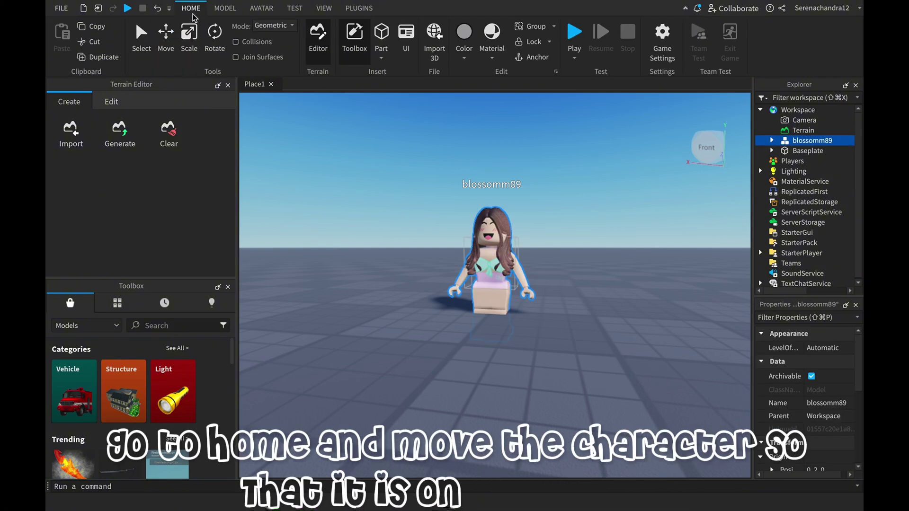
click(162, 37)
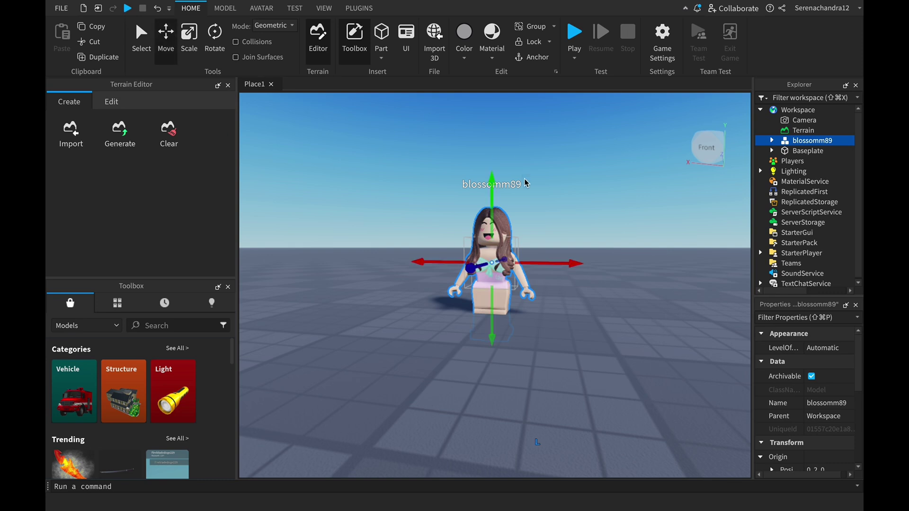
mouse_move(493, 181)
mouse_down()
mouse_move(498, 142)
mouse_move(502, 170)
mouse_up()
click(546, 157)
right_drag(550, 158, 550, 157)
key(a)
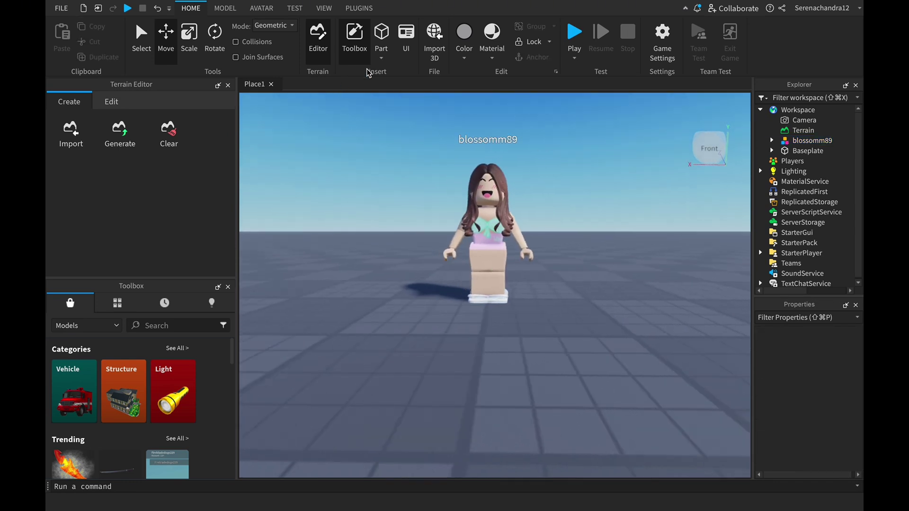
- Open the classic Animation Editor with the spawned avatar as the rig to animate
click(358, 9)
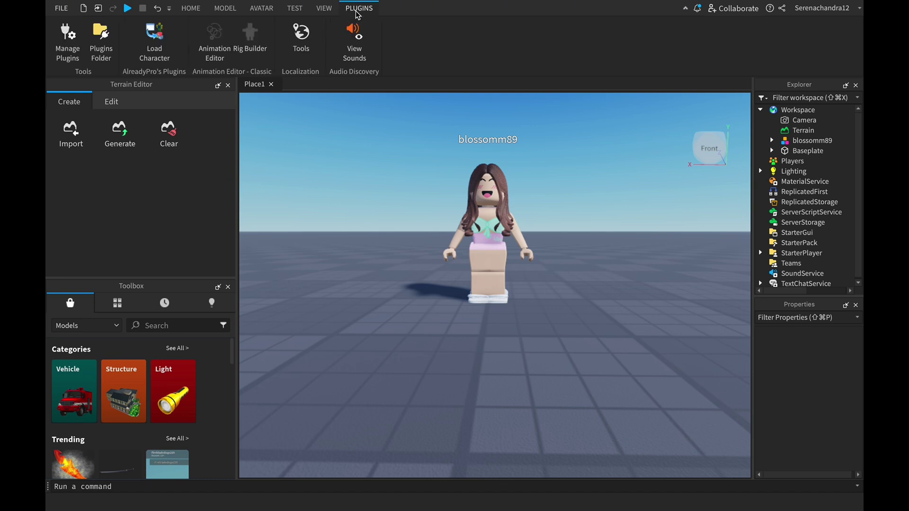
click(214, 41)
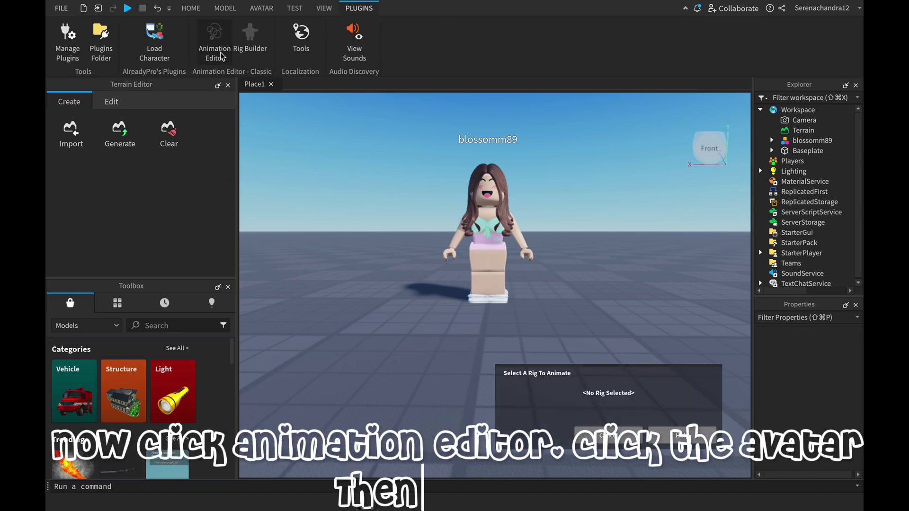
click(484, 235)
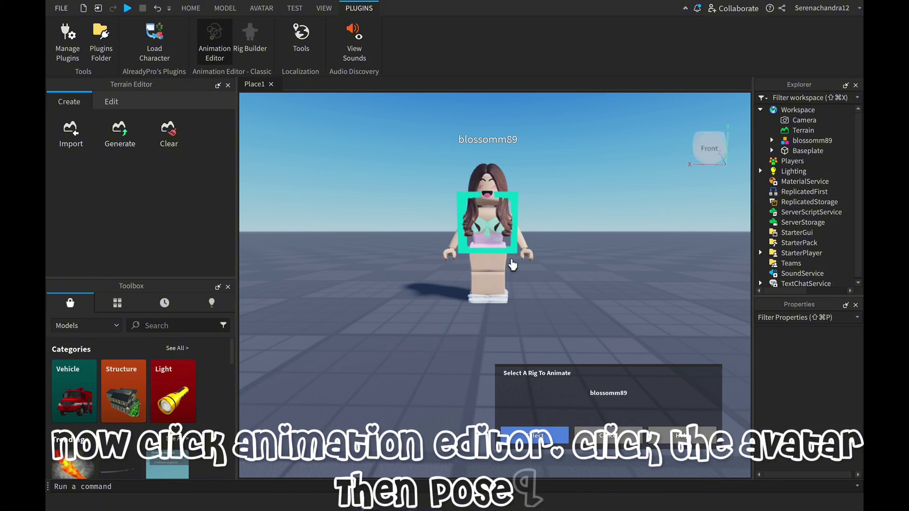
click(530, 441)
- Pose the avatar with both arms raised outward above the shoulders and the head tilted sideways
right_drag(558, 301, 554, 331)
scroll(554, 331, up, 5)
click(542, 326)
drag(535, 237, 624, 335)
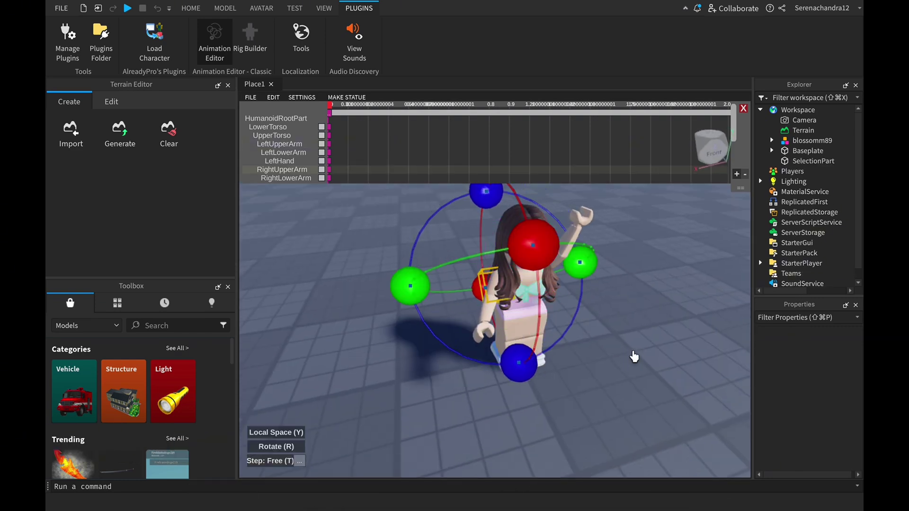
right_drag(636, 357, 399, 223)
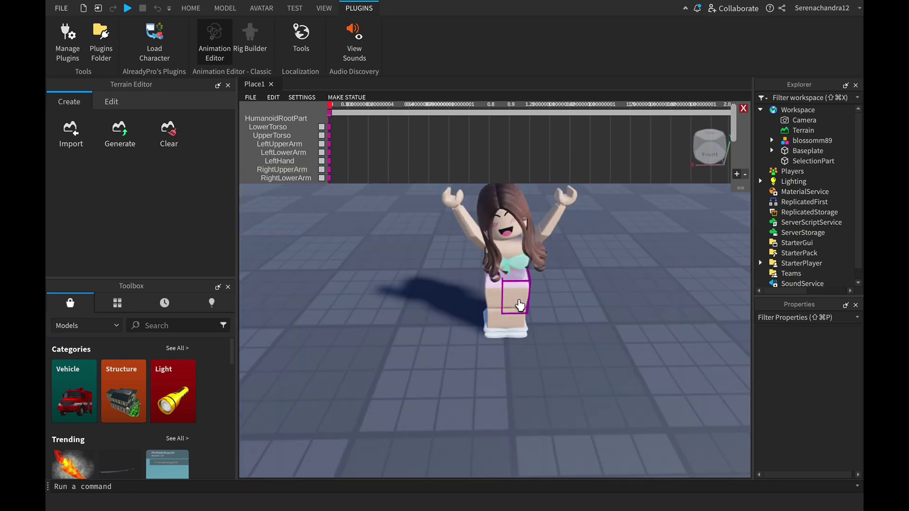
- Rotate the avatar's legs so that they stand slightly apart, with one foot out to the side
click(519, 305)
drag(531, 206, 516, 206)
drag(525, 344, 513, 309)
click(519, 323)
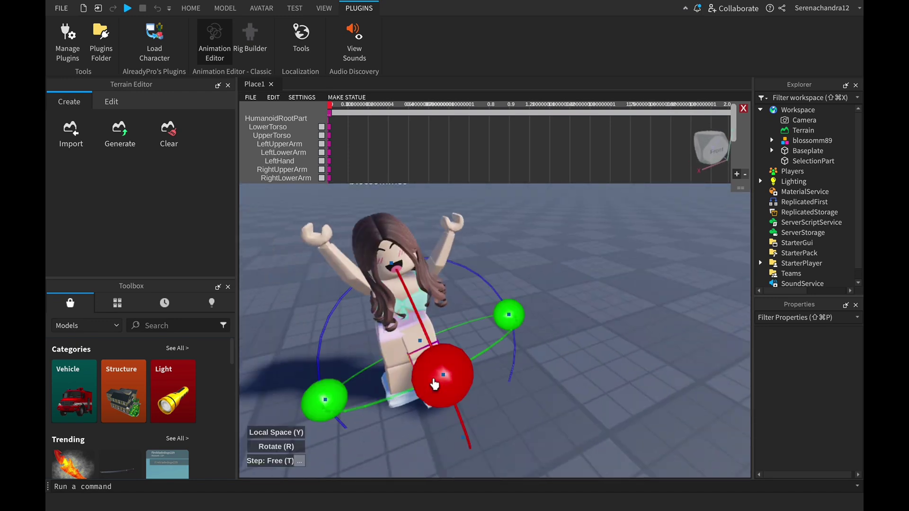
drag(442, 381, 447, 403)
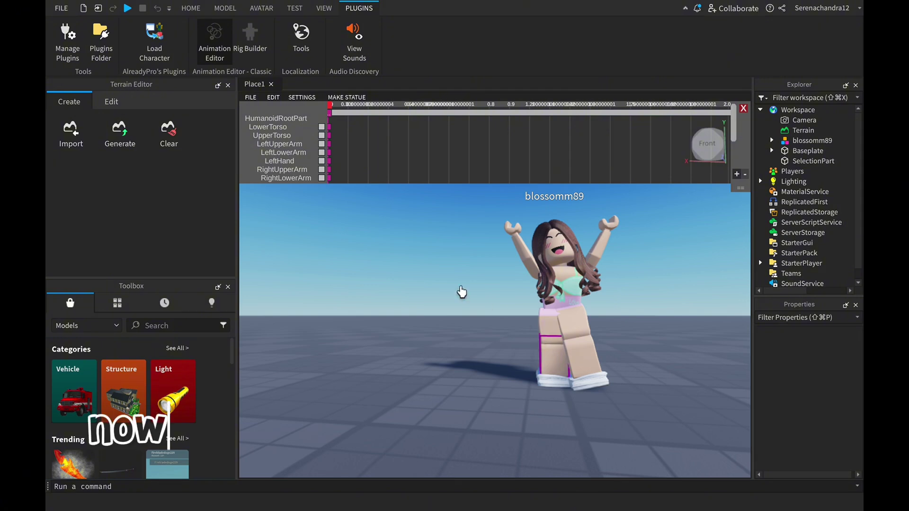
- Anchor the avatar model and close the Animation Editor, accepting the loss of unsaved progress
click(192, 9)
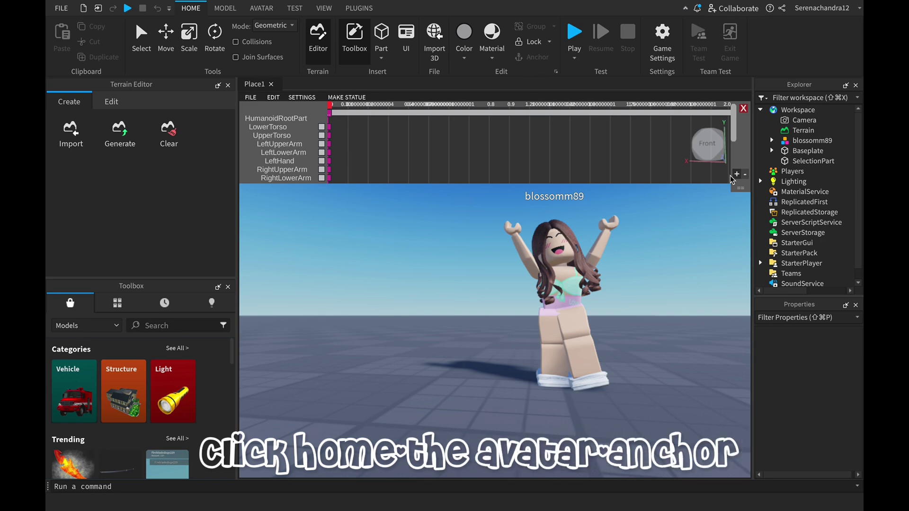
click(793, 142)
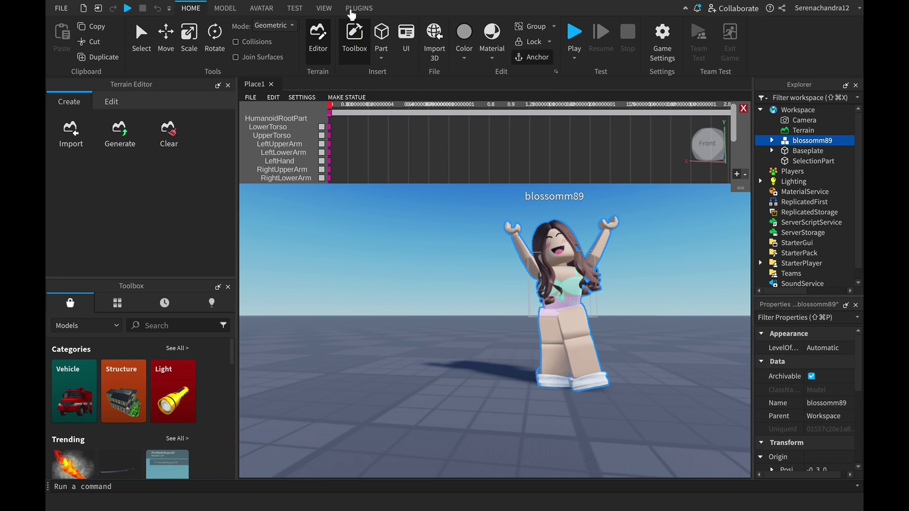
click(351, 8)
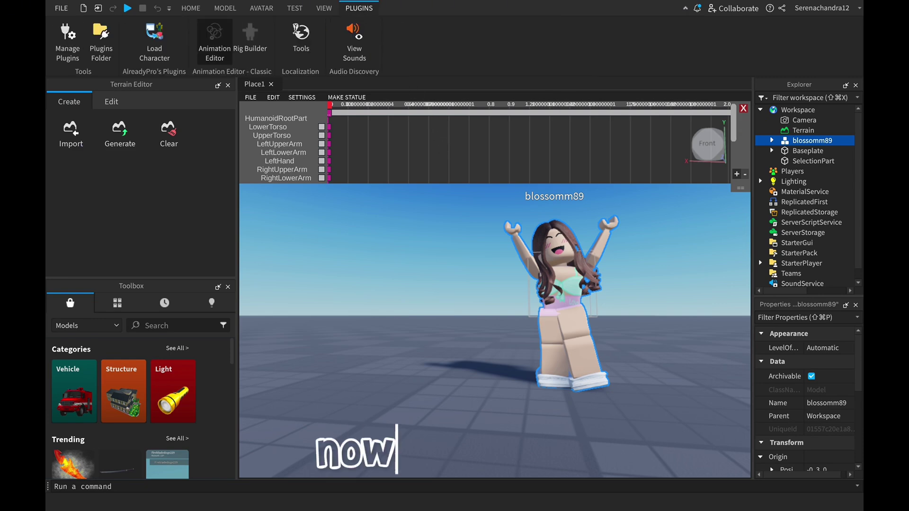
click(214, 42)
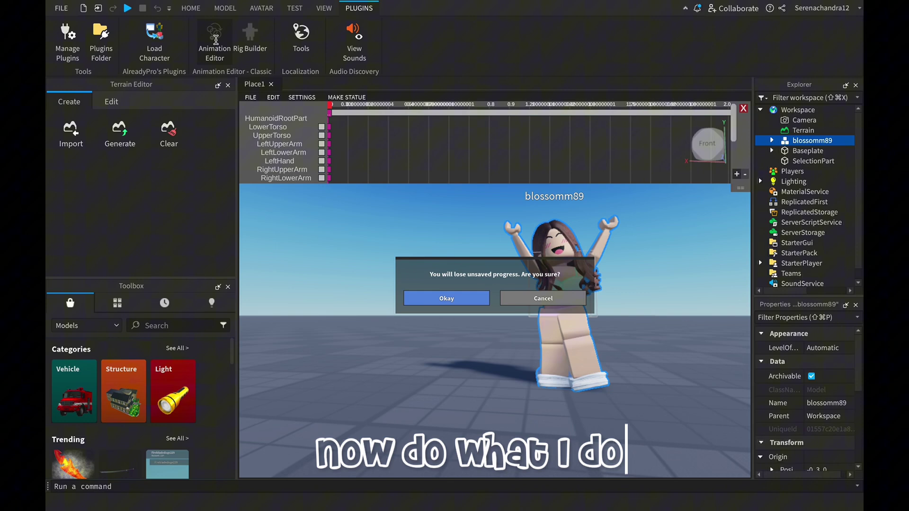
click(469, 299)
- Move the avatar model 1 stud sideways along the X axis and keep its hierarchy collapsed in the Explorer
drag(633, 284, 597, 284)
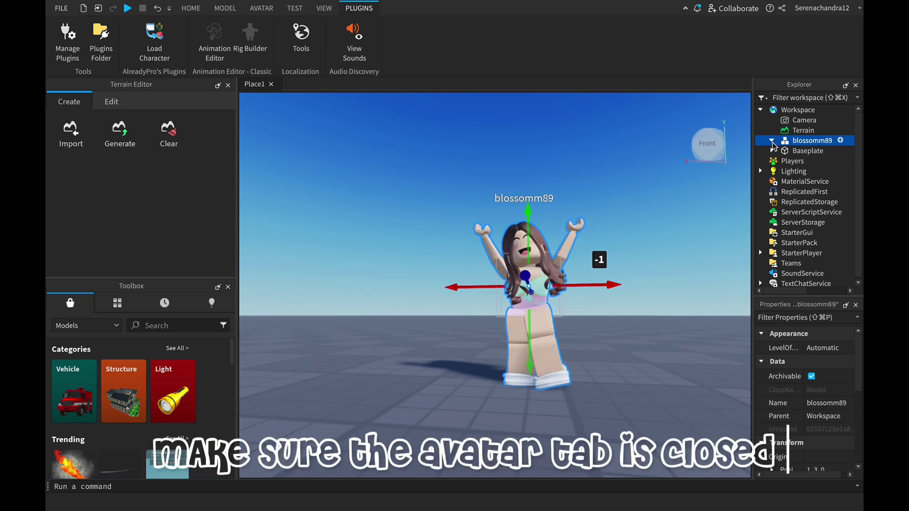
click(772, 141)
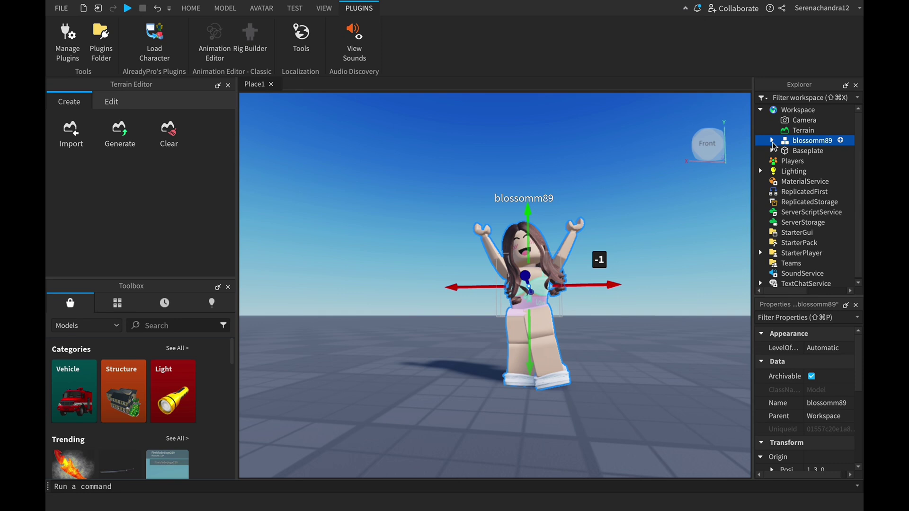
click(771, 141)
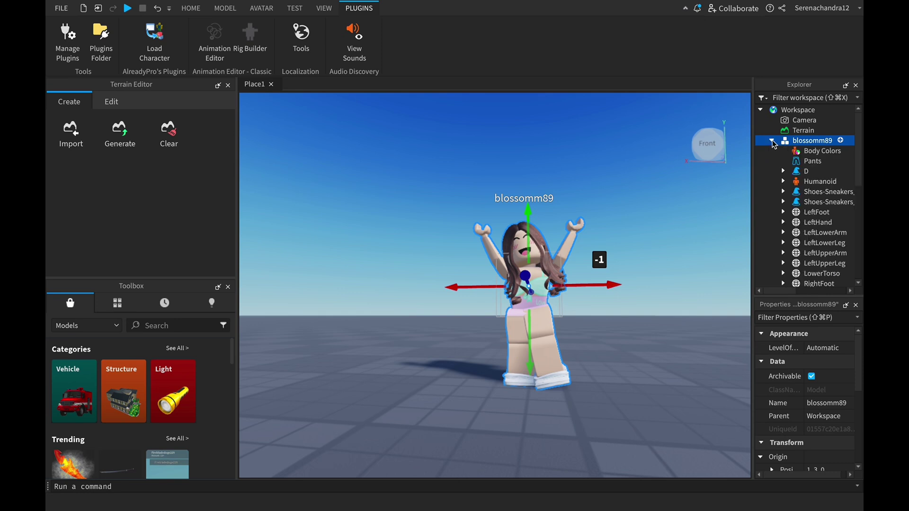
click(772, 141)
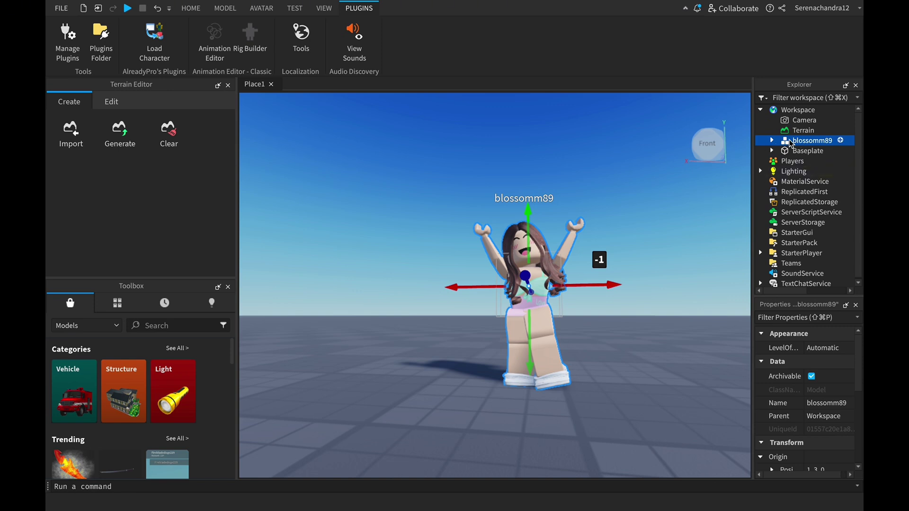
- Export the selected avatar model to the Desktop under the file name Blossomm
right_click(790, 141)
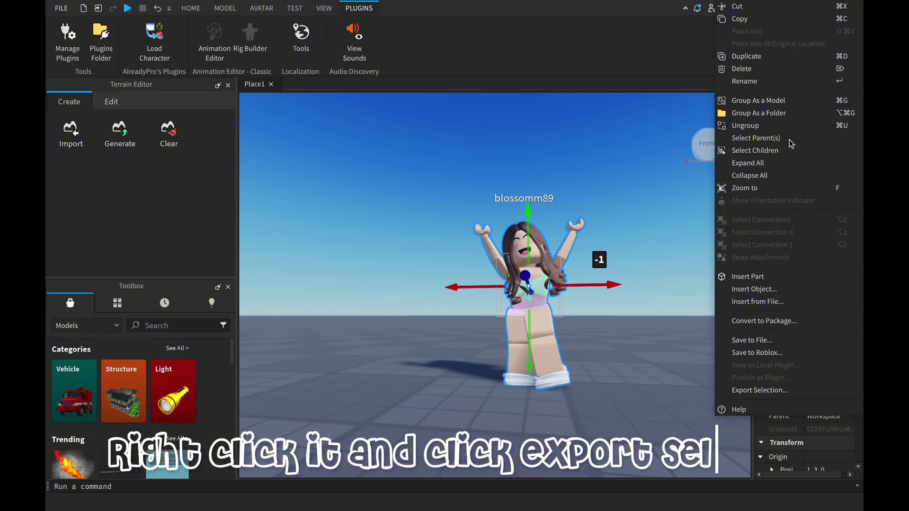
click(756, 395)
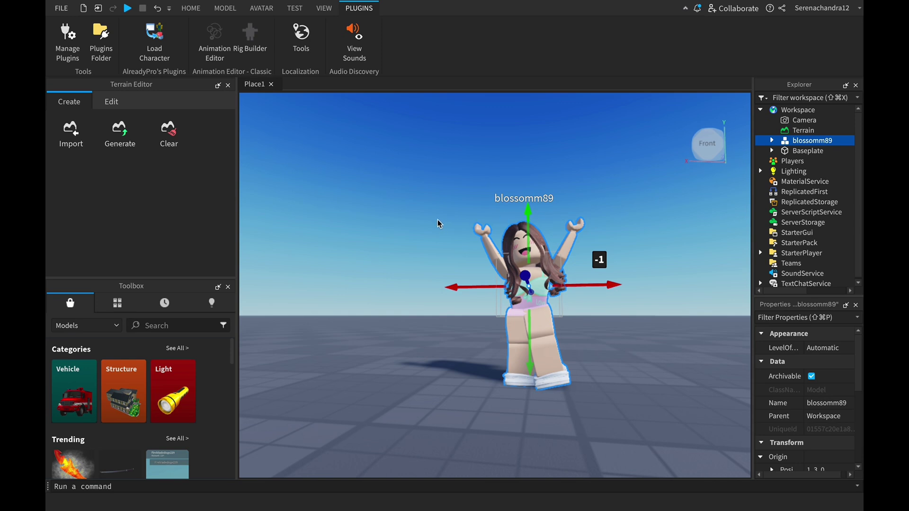
text(Blossomm)
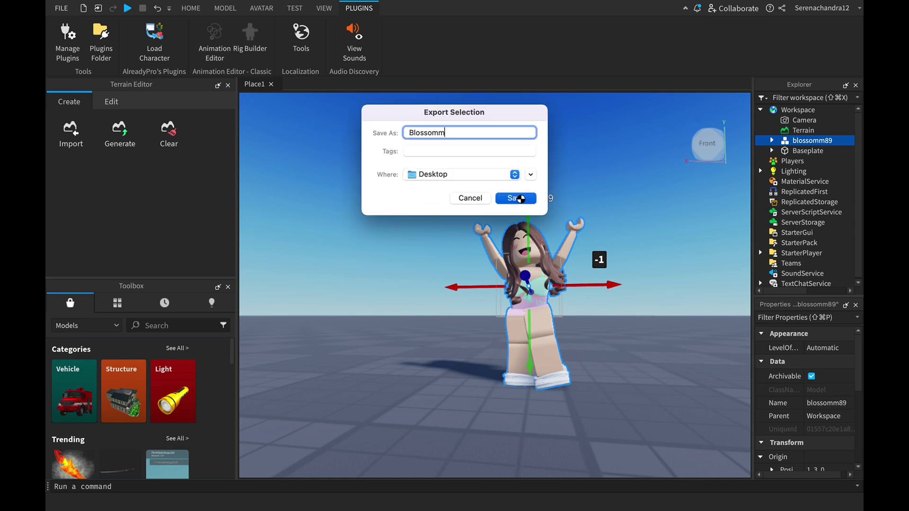
click(520, 199)
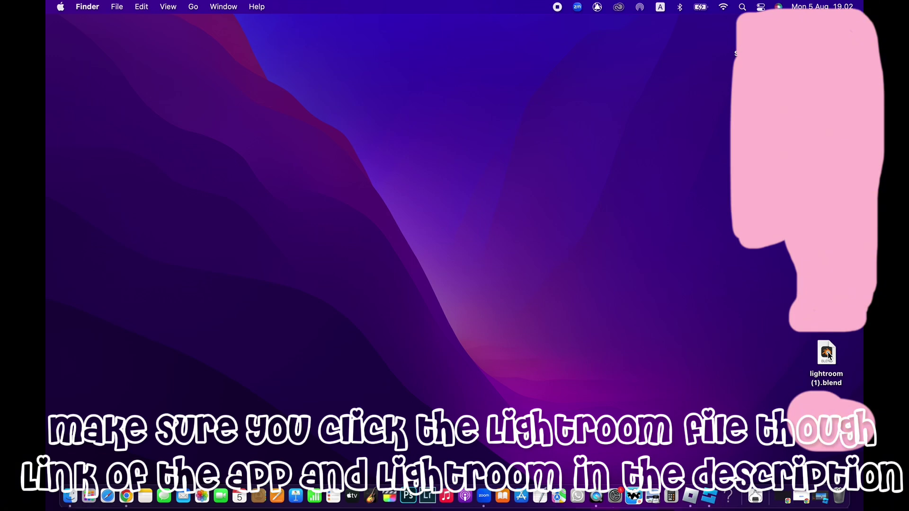
- Switch to Blender with the lightroom (1).blend file open and make its window full screen
click(829, 354)
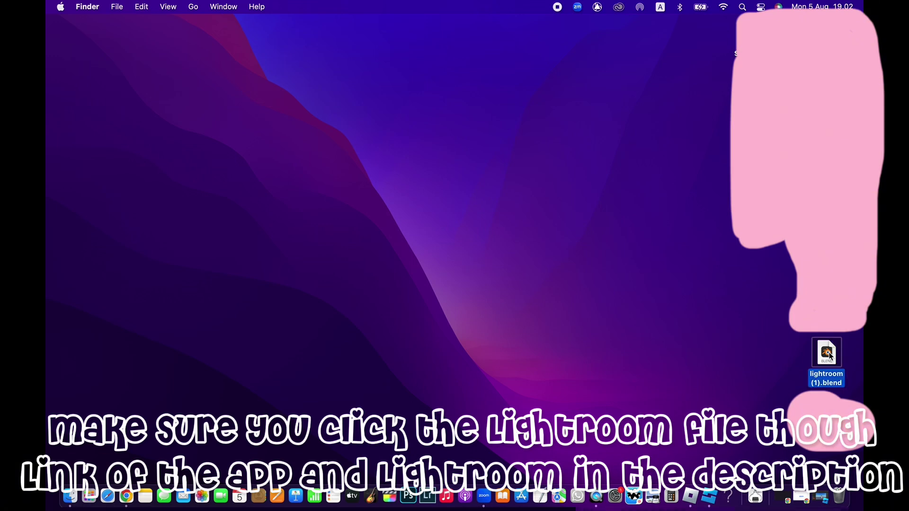
double_click(829, 355)
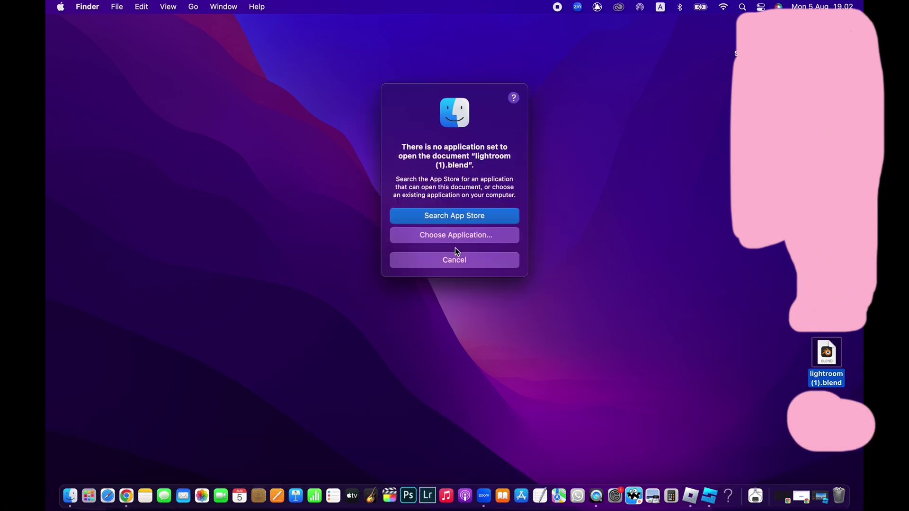
click(733, 502)
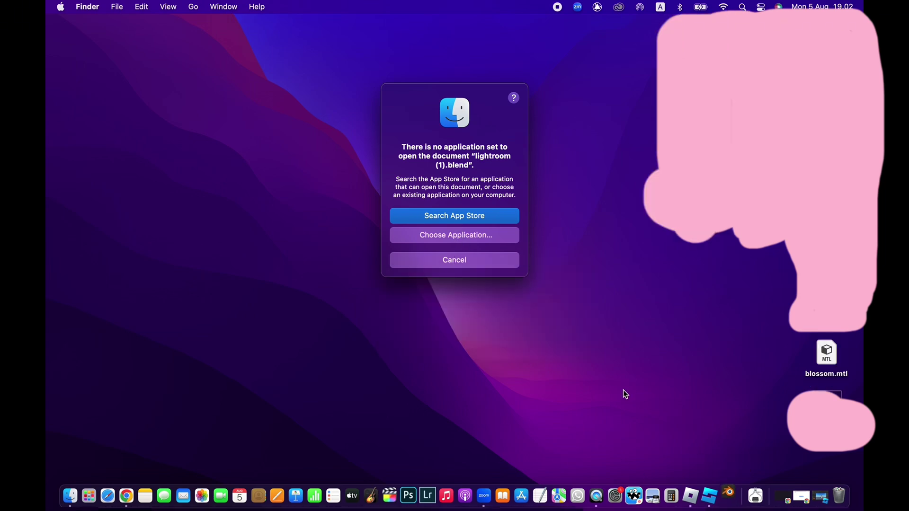
click(494, 263)
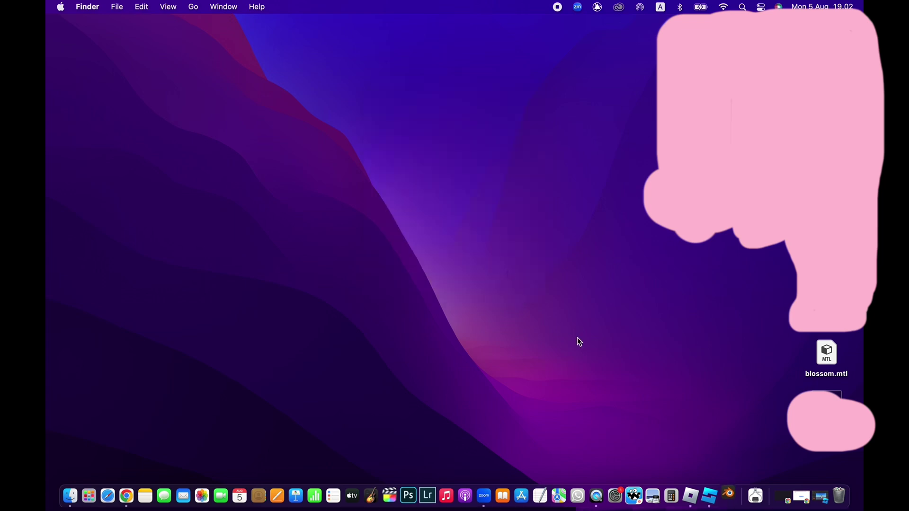
right_click(731, 499)
click(739, 464)
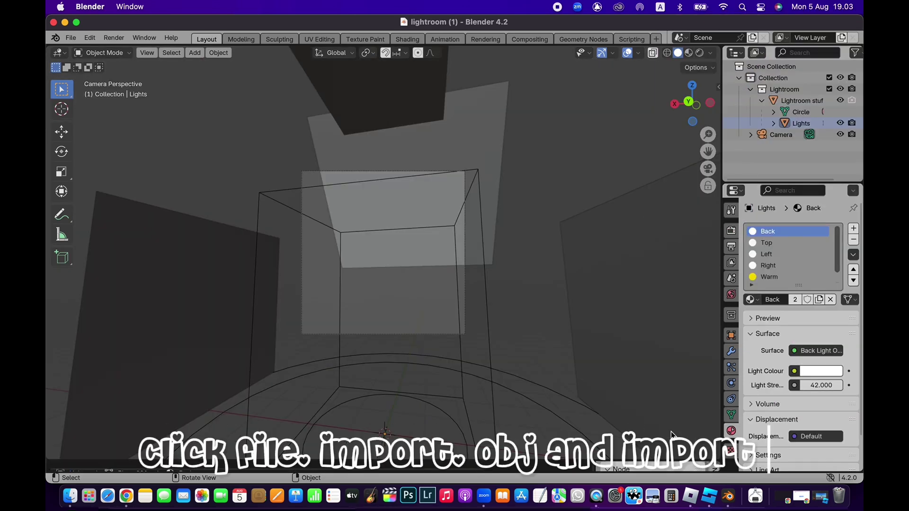
click(77, 23)
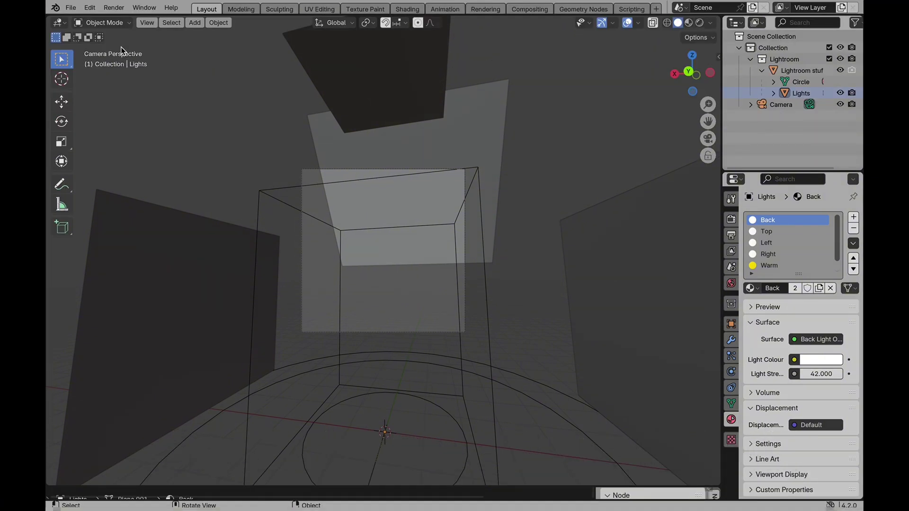
- Import the Wavefront file Blossomm.obj from the Desktop into the lightroom scene
click(71, 8)
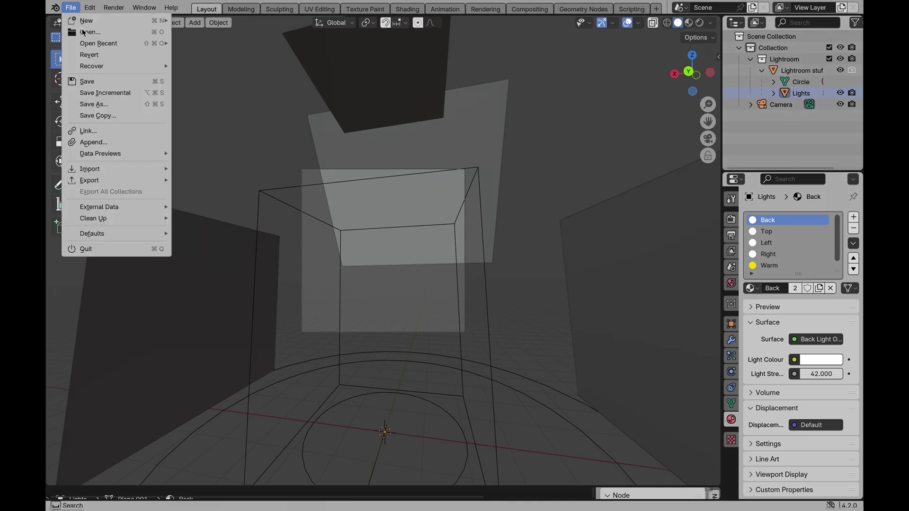
mouse_move(105, 172)
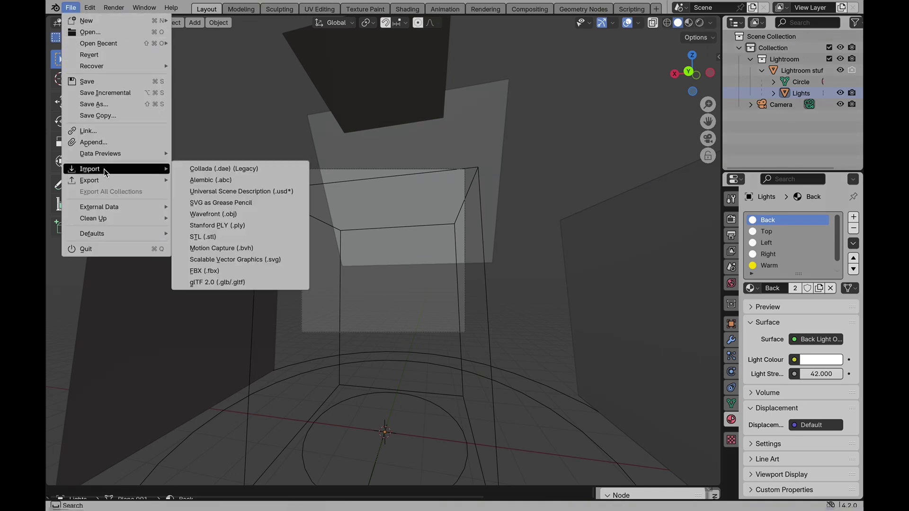
click(226, 215)
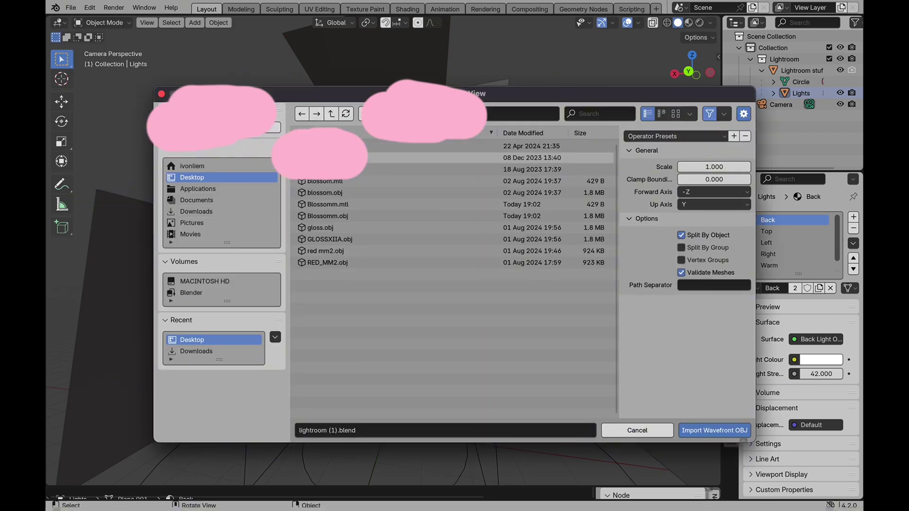
click(392, 216)
key(Return)
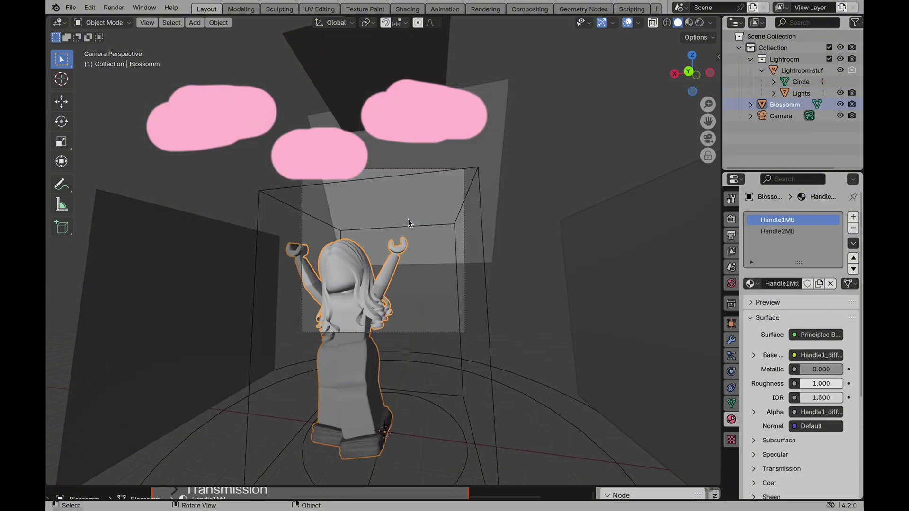
- Apply smooth shading to the imported avatar mesh and clear the selection
right_click(415, 251)
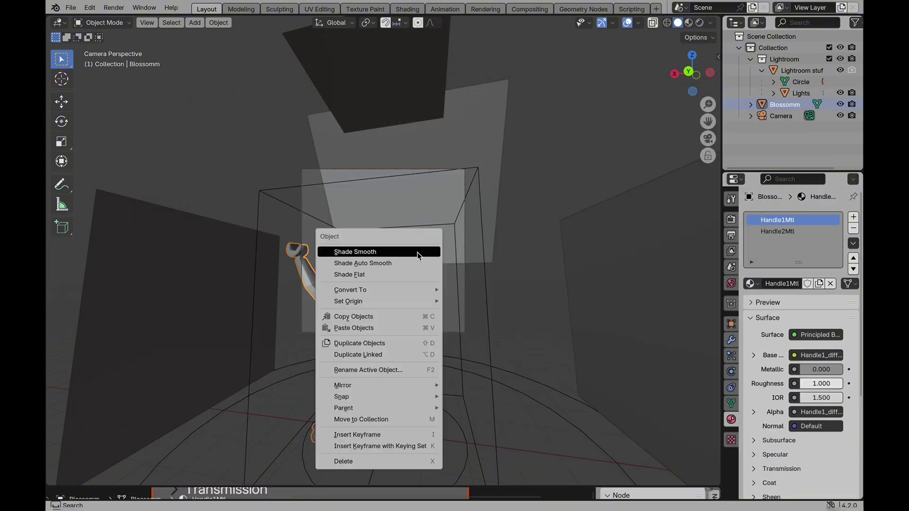
click(420, 262)
click(497, 191)
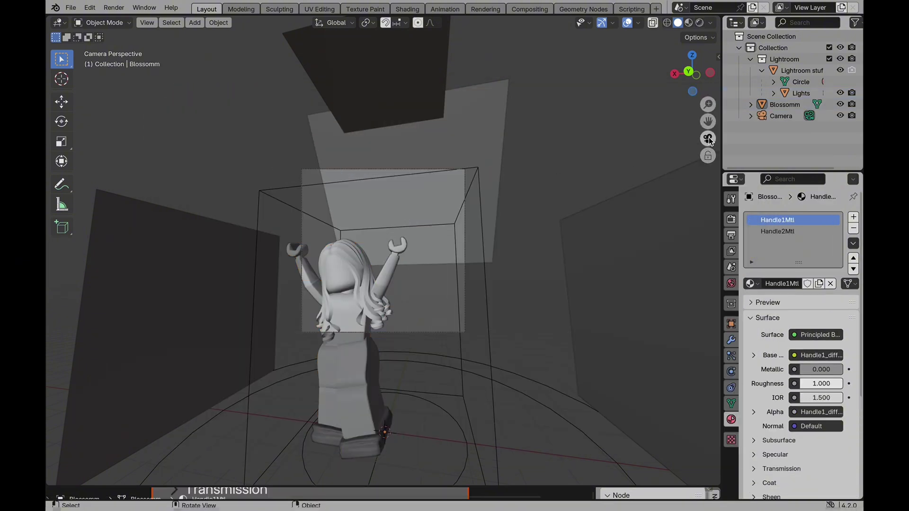
- Use Walk Navigation to move the camera back and sideways until the avatar's head, raised arms and torso sit inside the camera frame
click(147, 23)
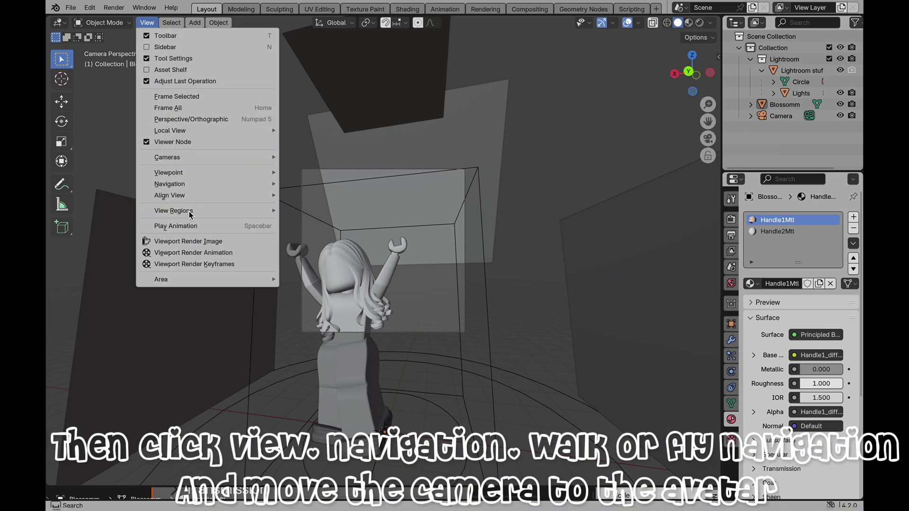
mouse_move(224, 188)
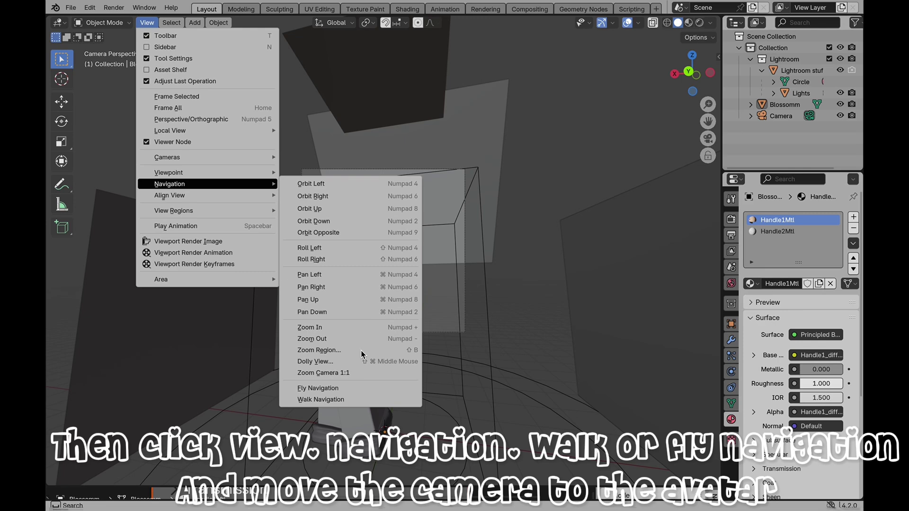
click(332, 400)
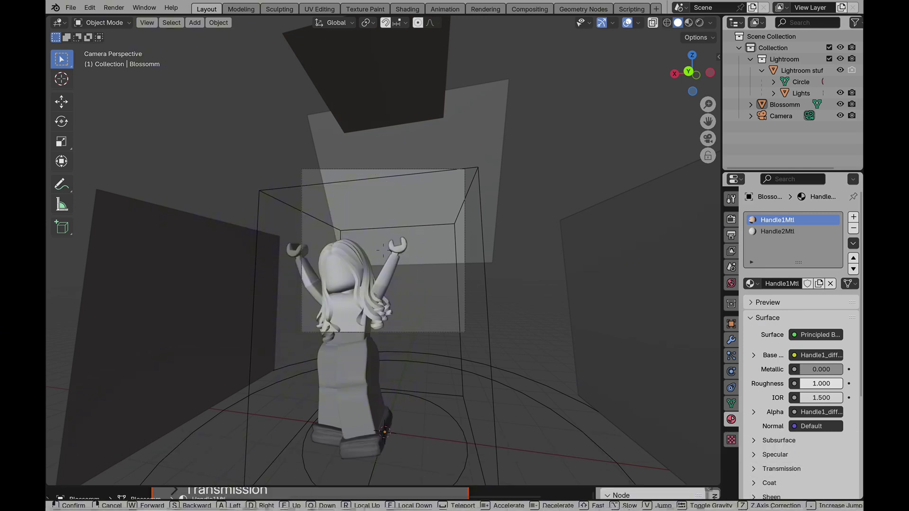
key(s)
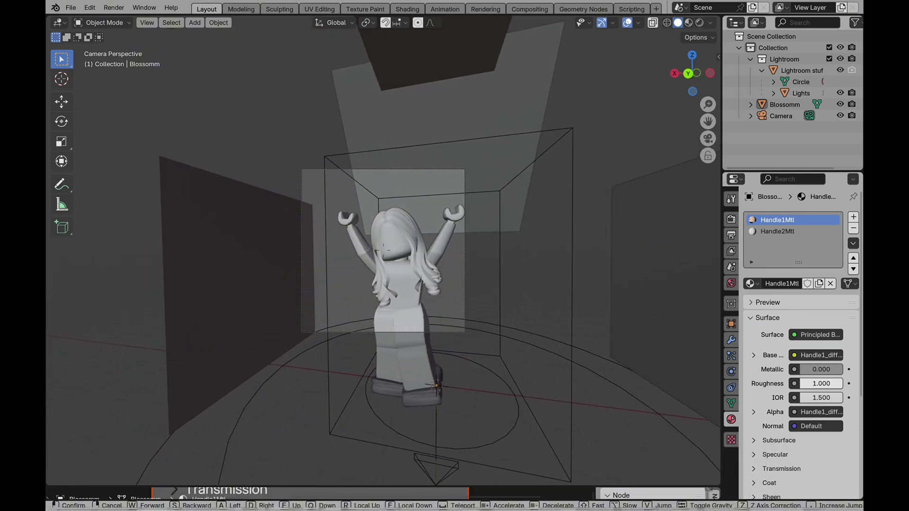
key(a)
key(d)
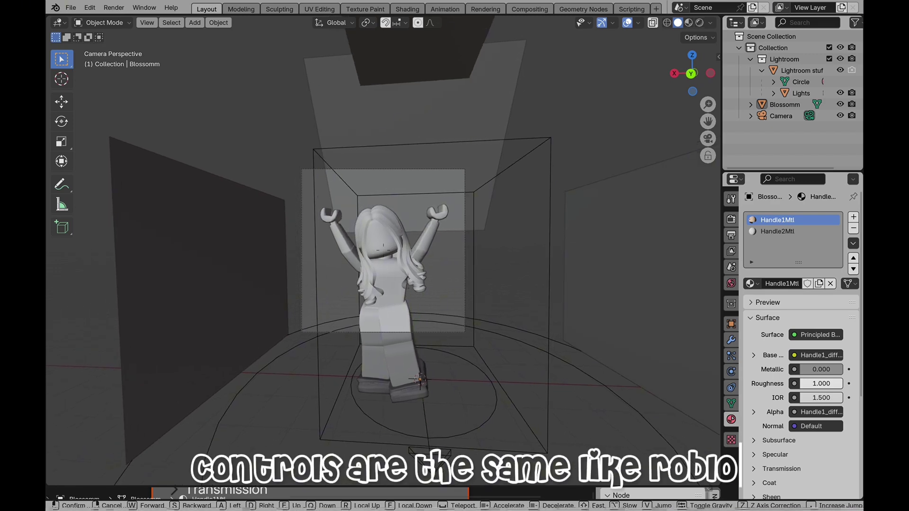
key(a)
key(d)
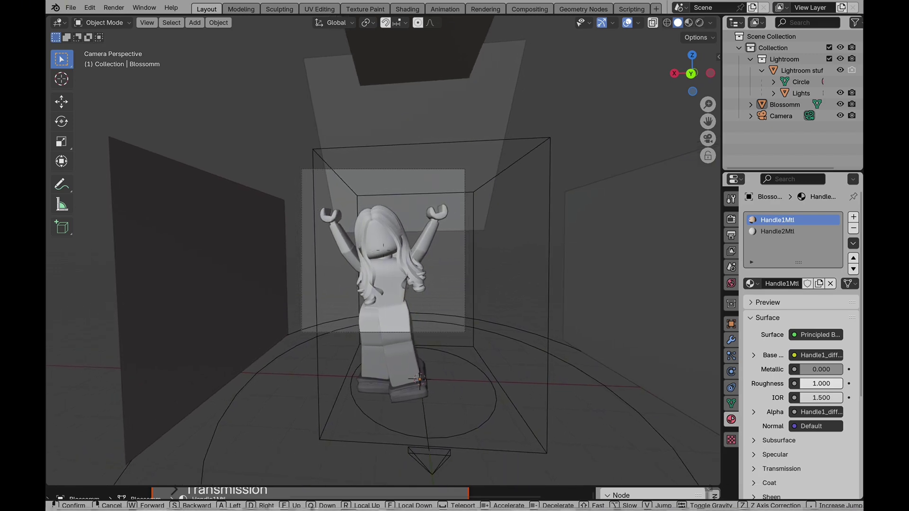
click(329, 395)
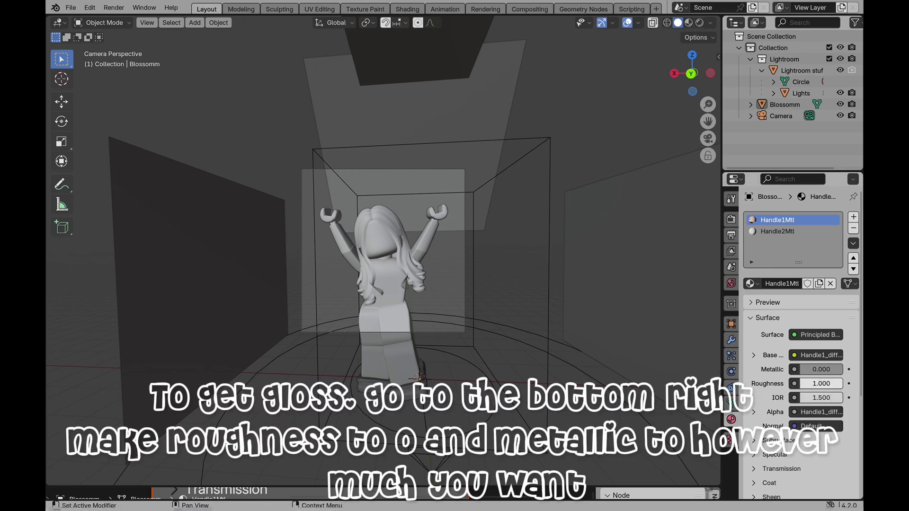
- Make the avatar's Handle1Mtl material glossy with Roughness 0 and Metallic 0.645
click(800, 369)
key(Escape)
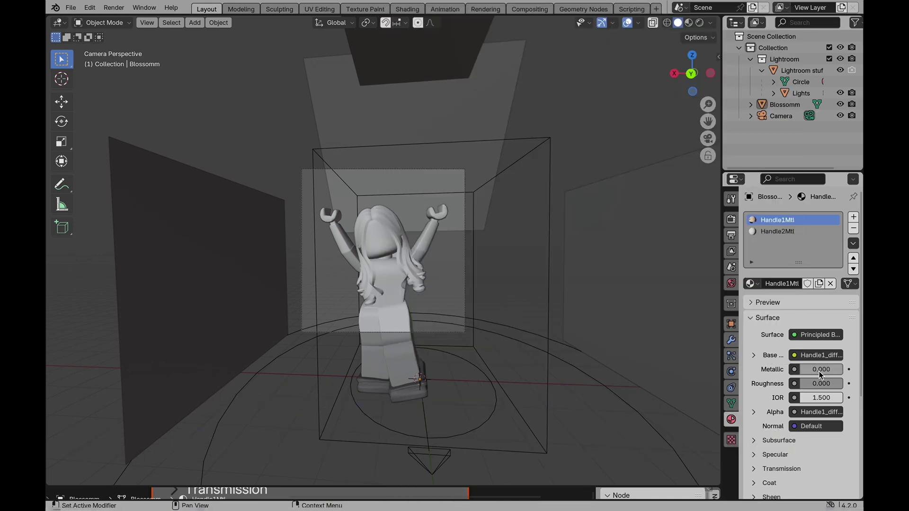
drag(819, 372, 824, 372)
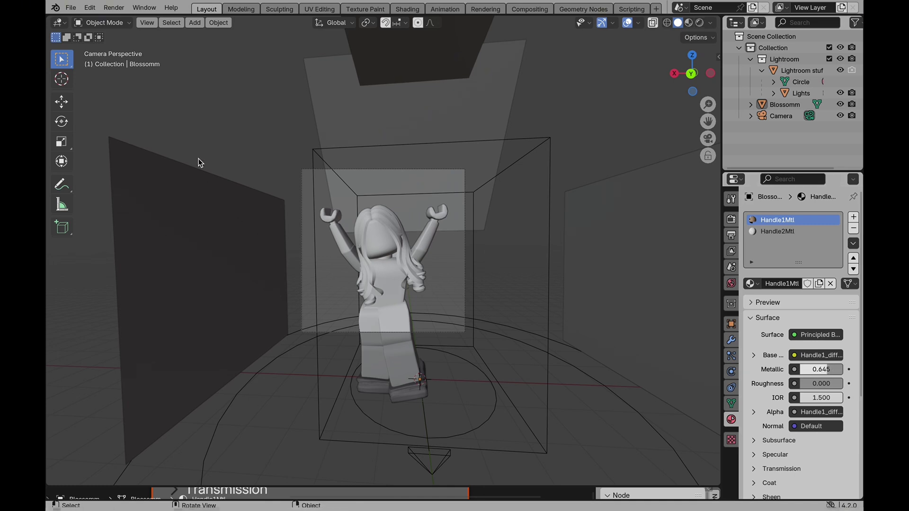
- Render the active scene as a still image from the camera
click(113, 8)
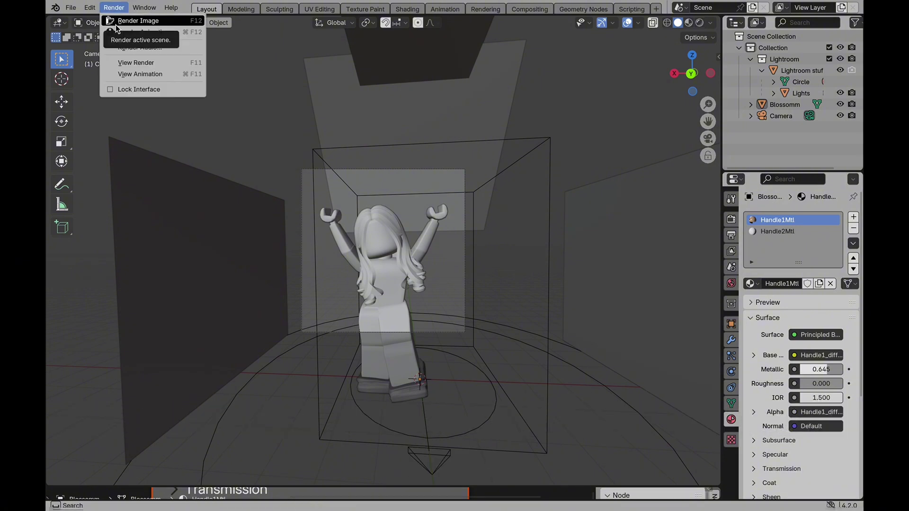
click(116, 25)
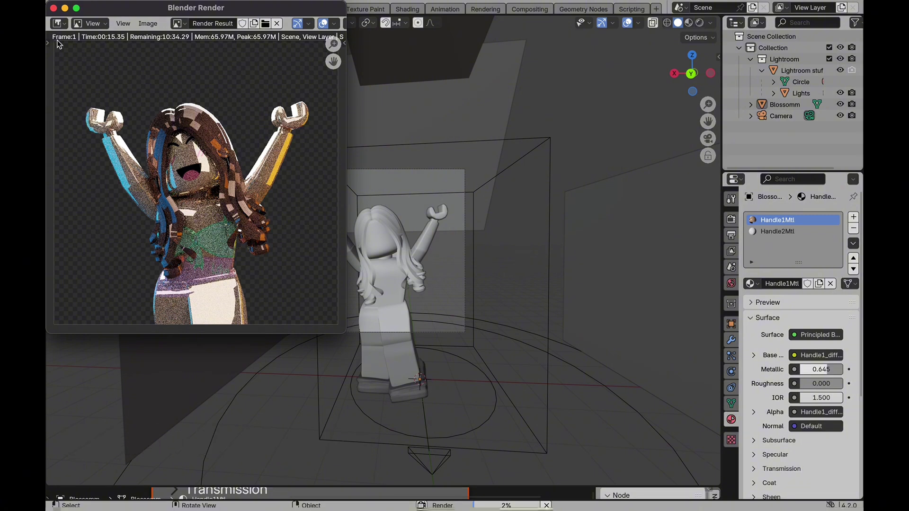
- Close the render and change the Lights object's Warm material color to near-white with Hue 0.500 and Saturation 0.076
click(53, 8)
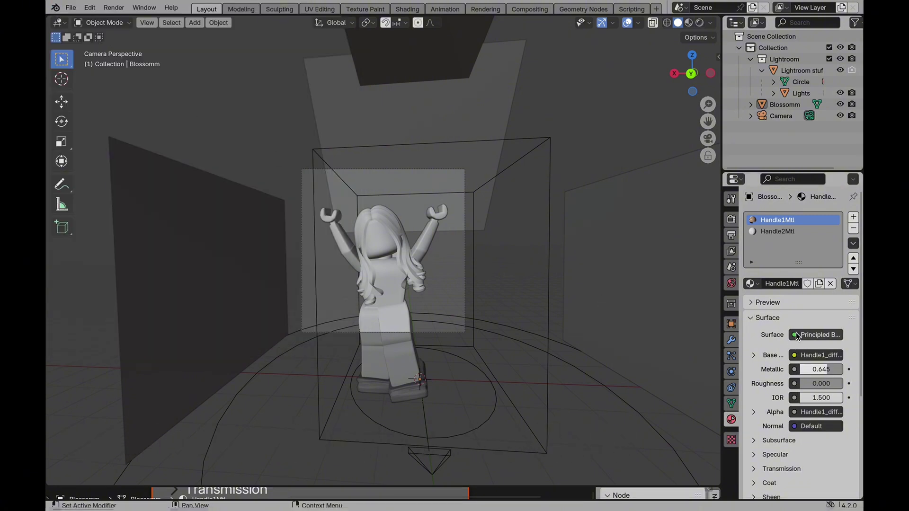
click(801, 93)
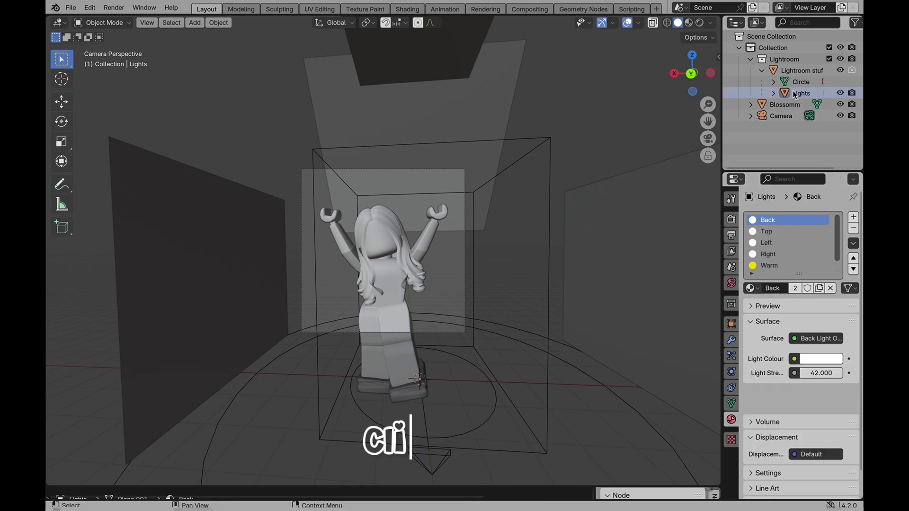
click(769, 265)
click(802, 360)
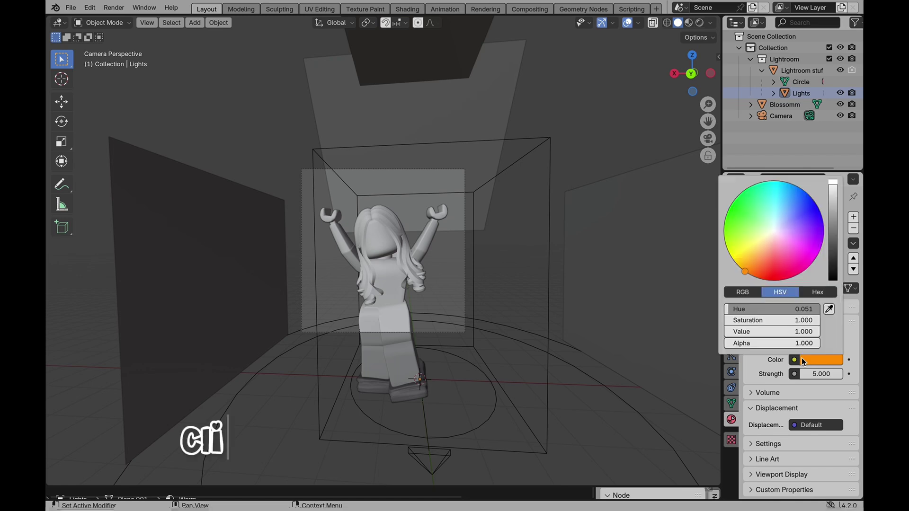
click(762, 242)
drag(762, 242, 773, 229)
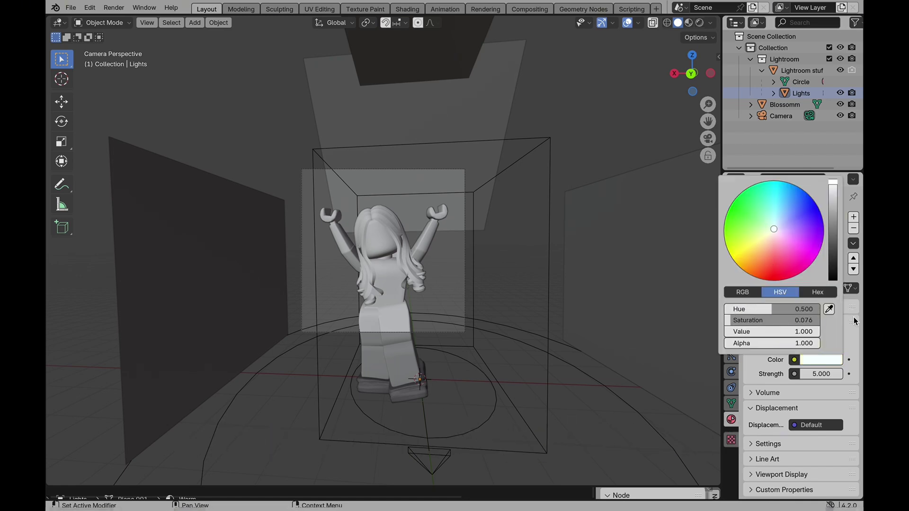
- Change the Lights object's Cold material emission color from blue to white
scroll(803, 268, down, 1)
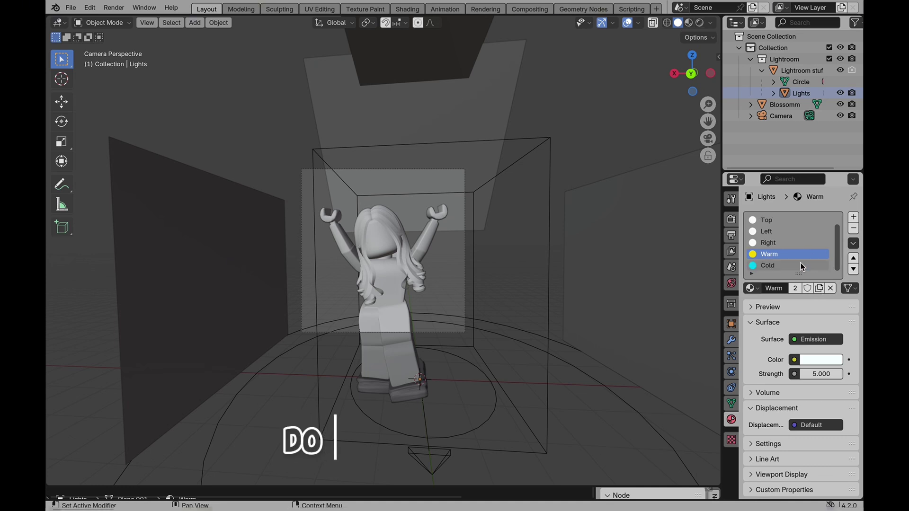
click(803, 265)
click(815, 362)
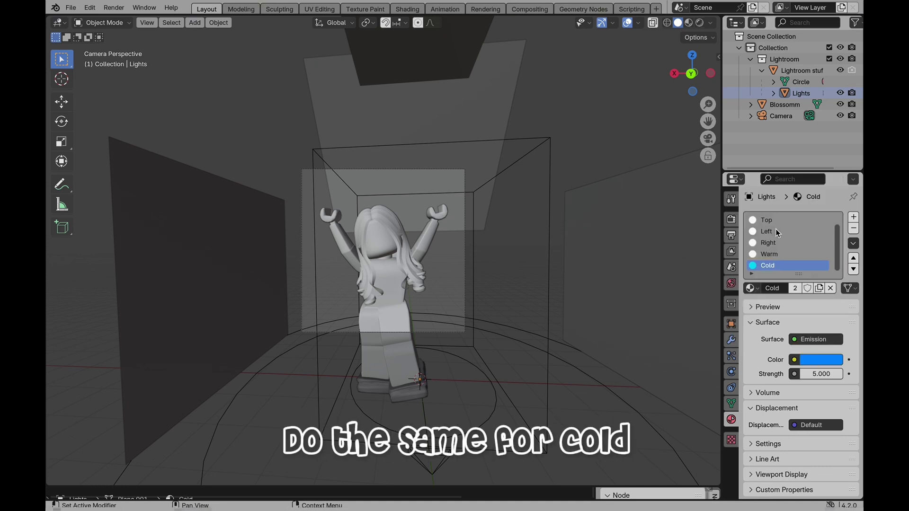
click(824, 361)
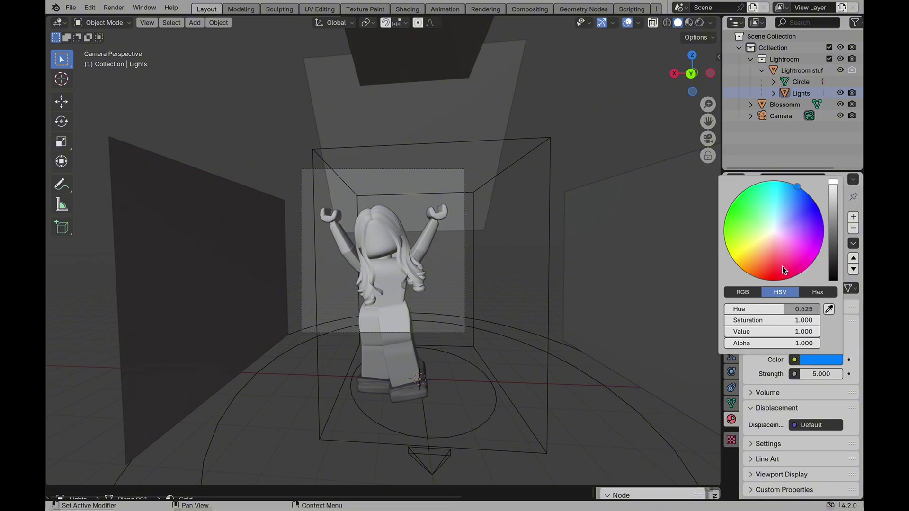
click(772, 230)
drag(771, 230, 774, 230)
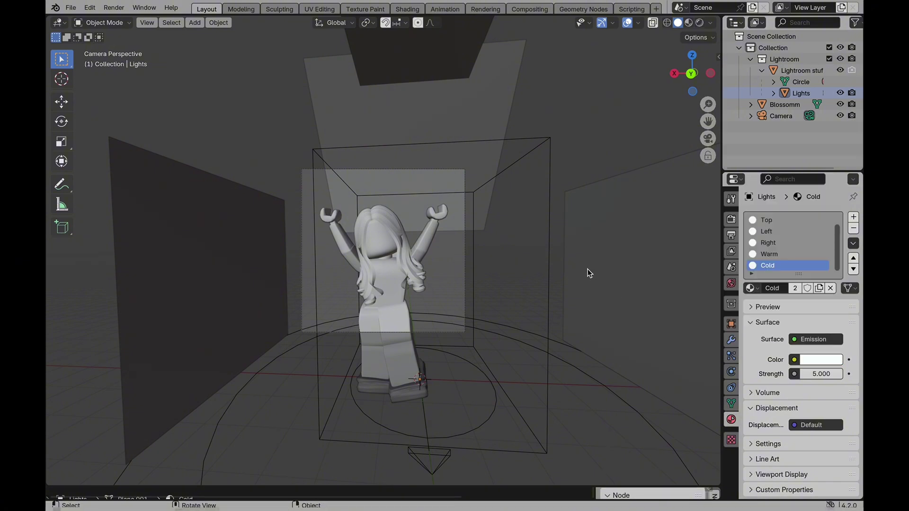
- Render the scene again as a still image with the recolored lights
click(113, 8)
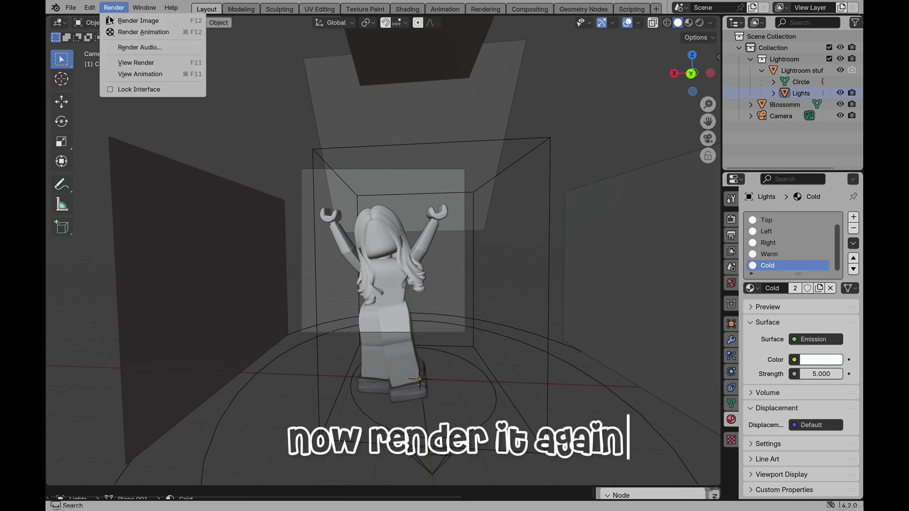
click(118, 21)
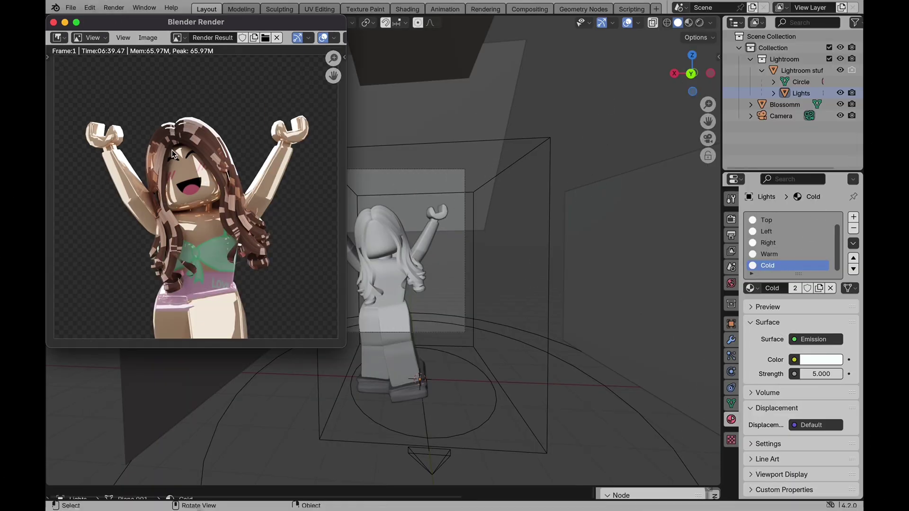
scroll(176, 151, down, 3)
scroll(180, 152, up, 10)
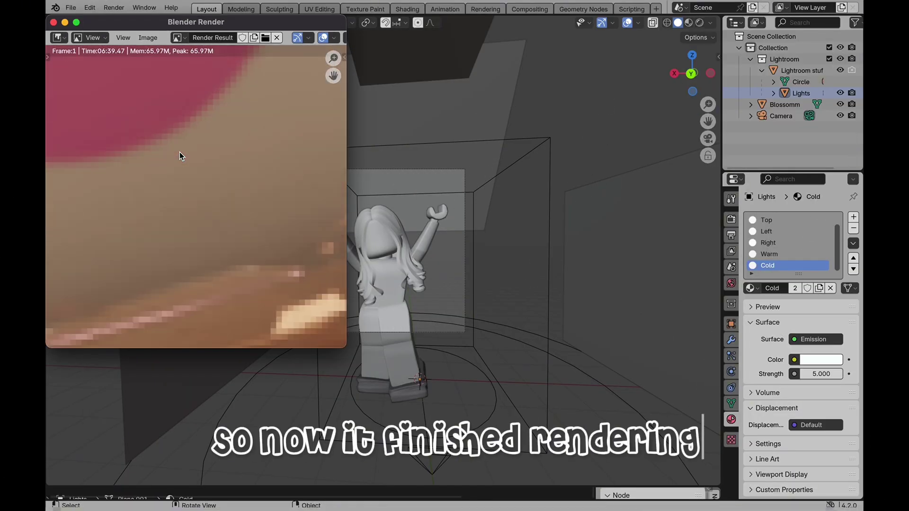
- Examine the finished render's face up close and the whole figure, and open the commands for the rendered image
scroll(181, 152, down, 8)
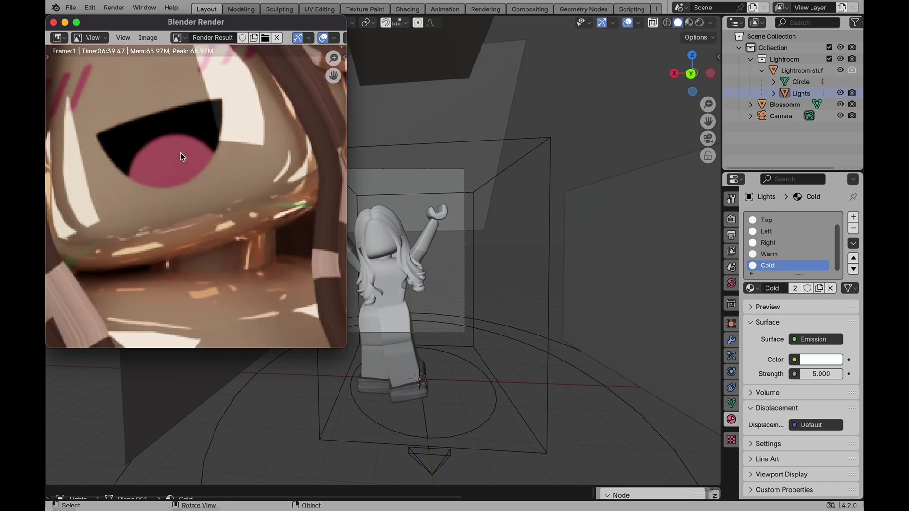
scroll(180, 153, up, 10)
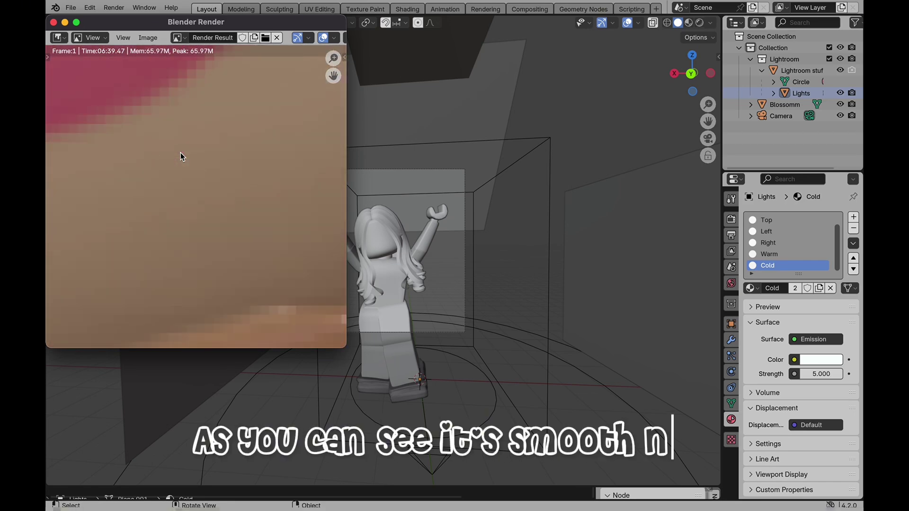
scroll(181, 152, down, 10)
scroll(180, 152, up, 2)
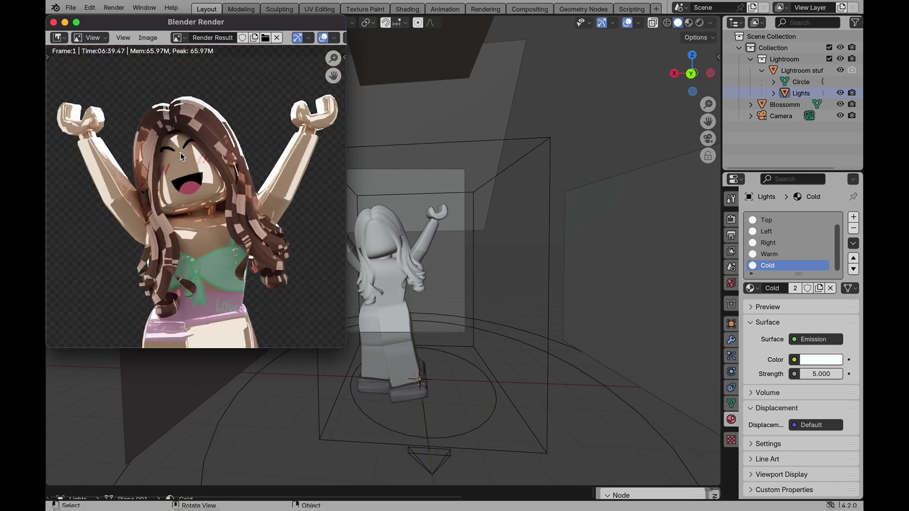
scroll(180, 152, down, 1)
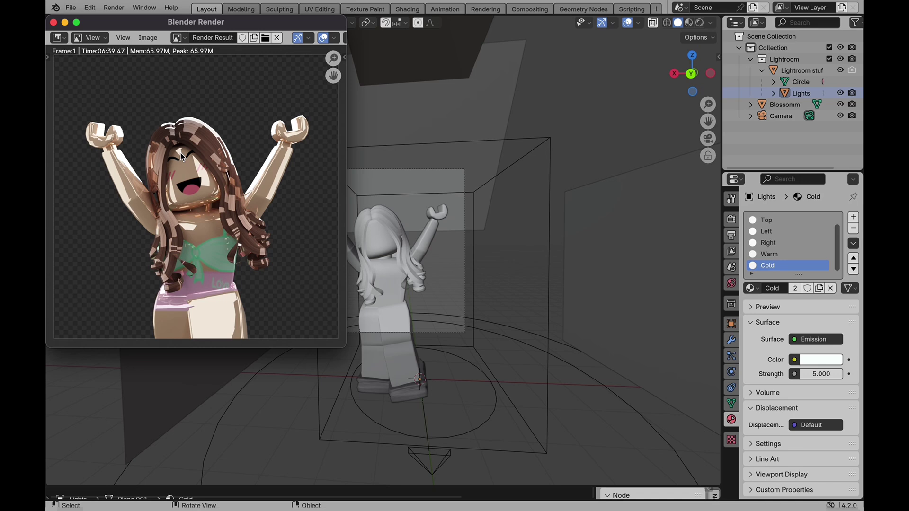
click(180, 38)
click(156, 40)
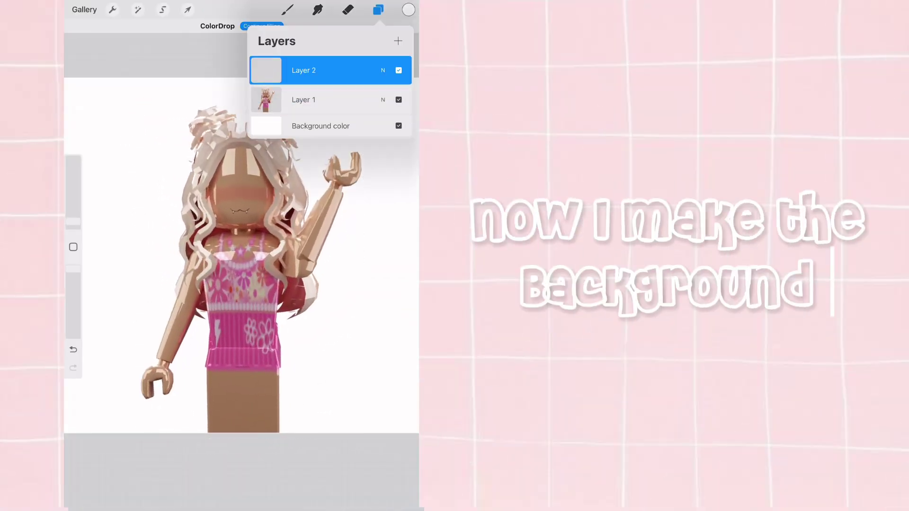
- Switch to Procreate, move Layer 2 beneath the avatar on Layer 1 and paint a mauve, magenta, pink and beige background matching the outfit
drag(313, 70, 312, 100)
click(379, 9)
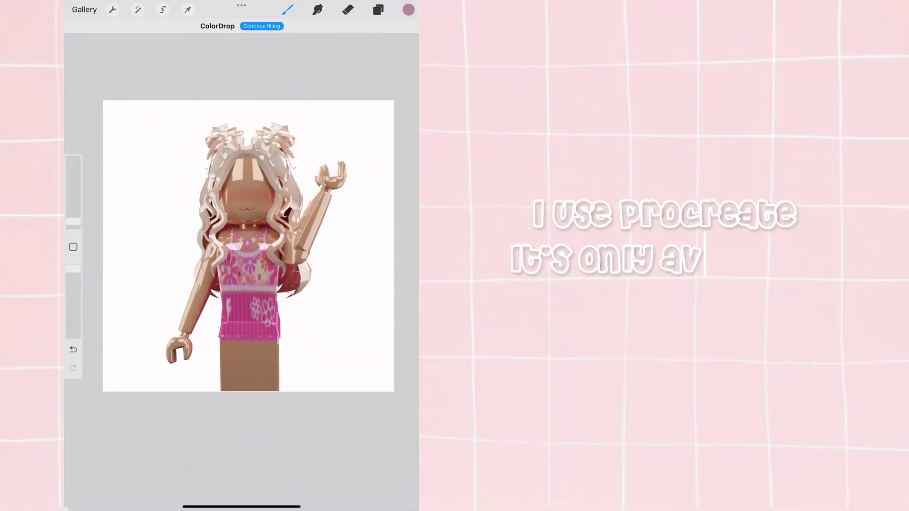
click(288, 10)
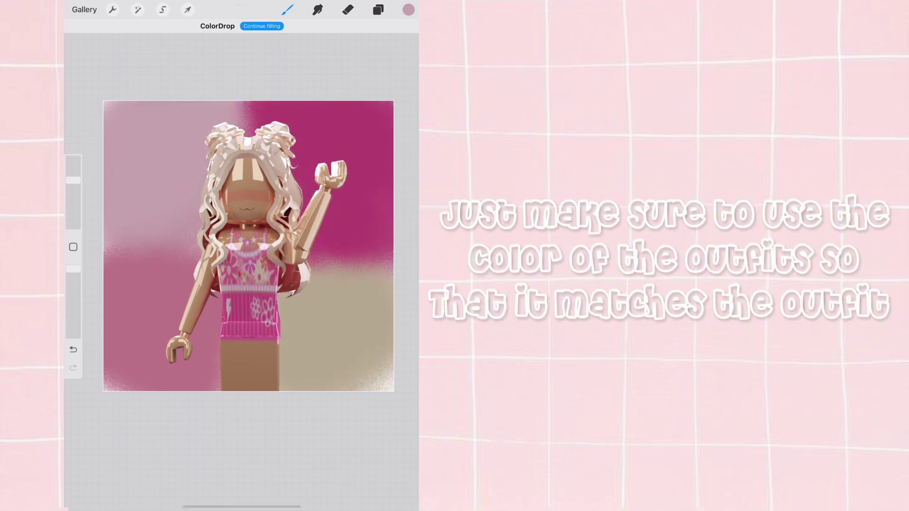
click(112, 9)
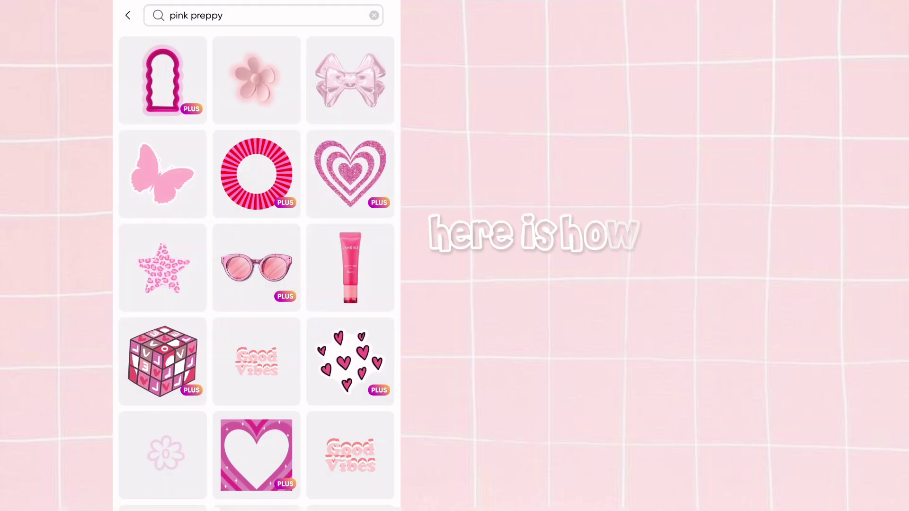
- Switch to Picsart, add a pink rainbow sticker beside the avatar's lowered hand, scale it down, set its opacity to 45 and apply
scroll(256, 255, down, 10)
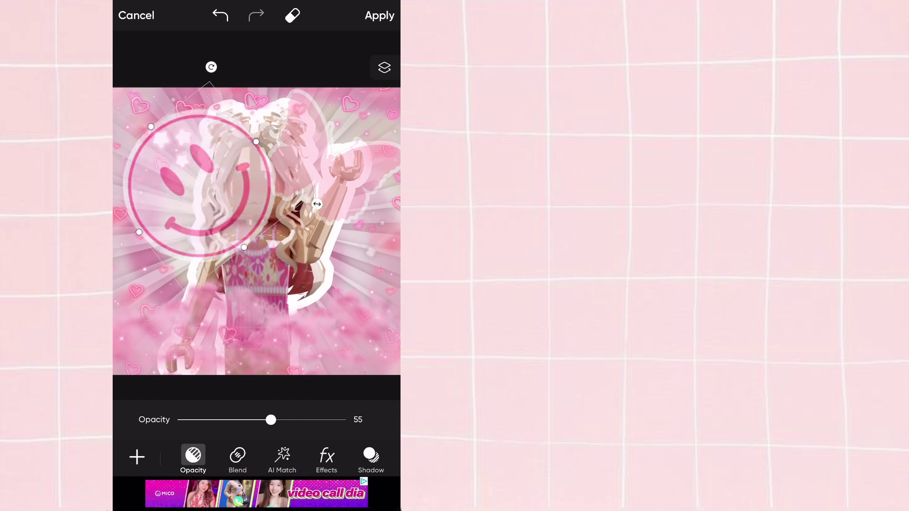
scroll(256, 255, down, 2)
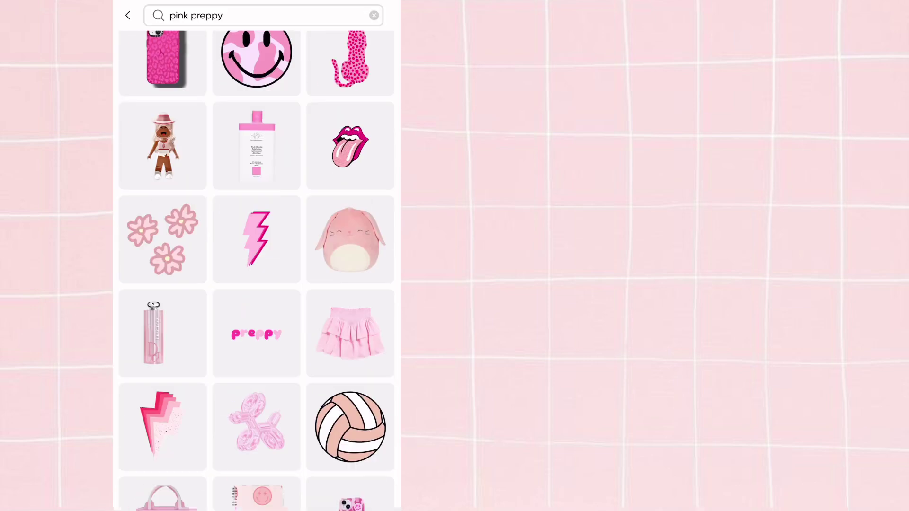
scroll(256, 255, down, 3)
click(253, 308)
drag(320, 377, 287, 344)
drag(341, 420, 255, 420)
click(384, 67)
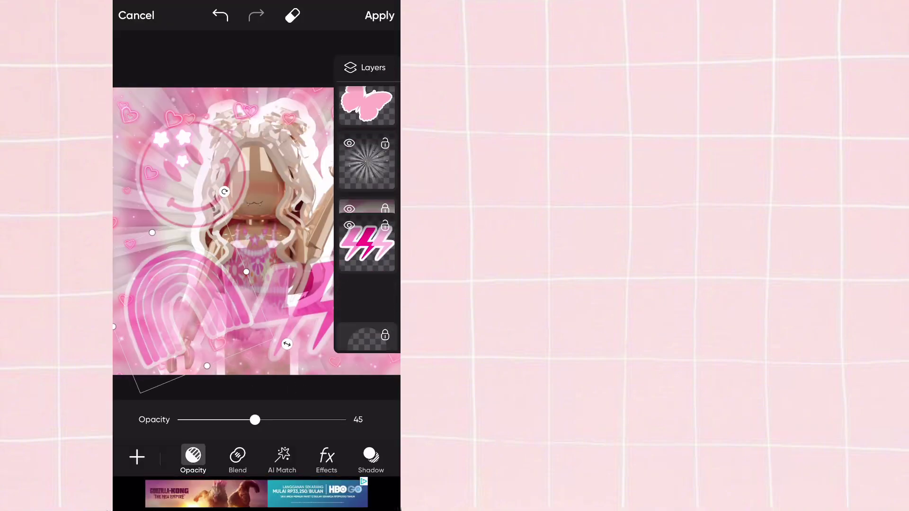
click(379, 15)
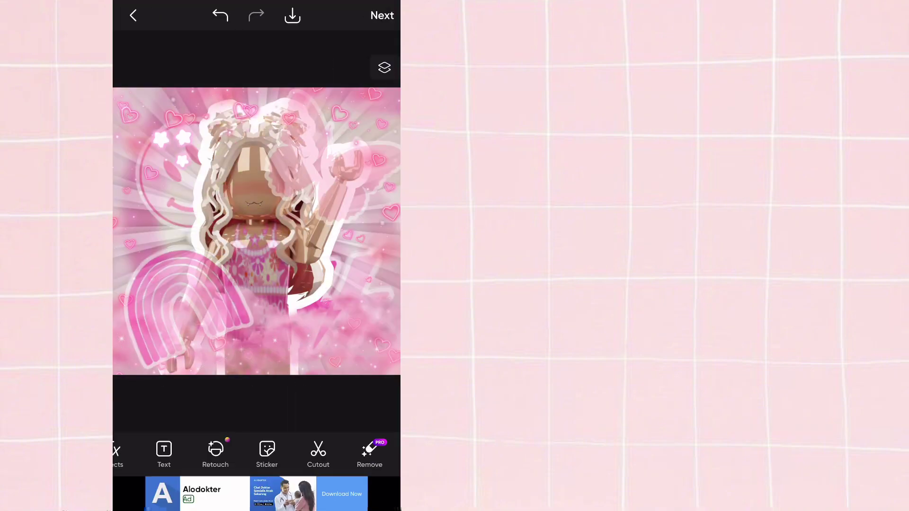
- Search the stickers for "white overlay" and place a small white splash sticker above the avatar's raised hand
click(311, 452)
click(243, 14)
text(white overlay)
key(Return)
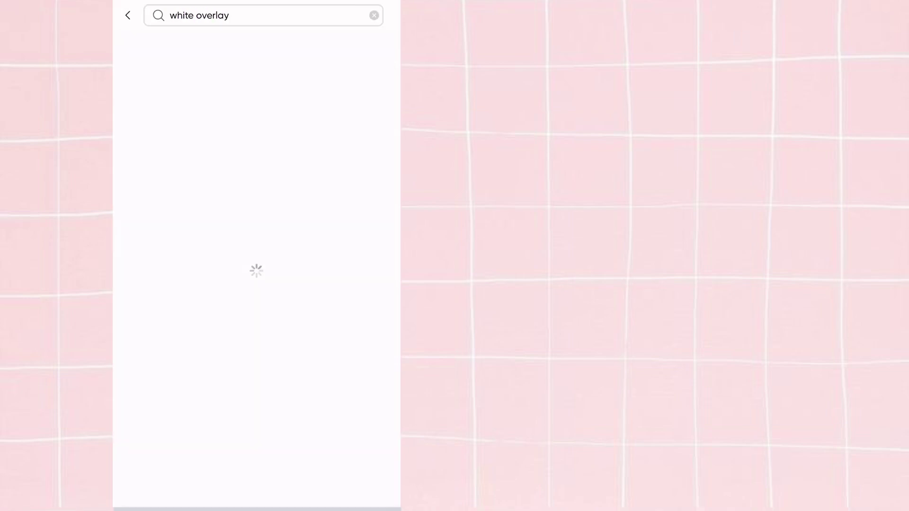
scroll(256, 284, down, 8)
click(254, 356)
drag(321, 167, 348, 235)
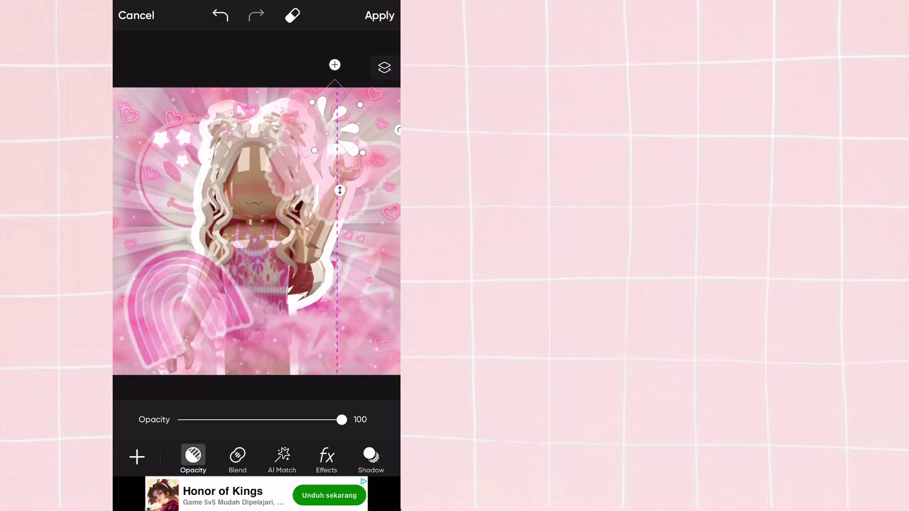
- Add a second white splash sticker, scaled down and rotated, over the rainbow near the avatar's lowered hand
click(137, 457)
click(325, 456)
click(253, 357)
drag(322, 166, 280, 142)
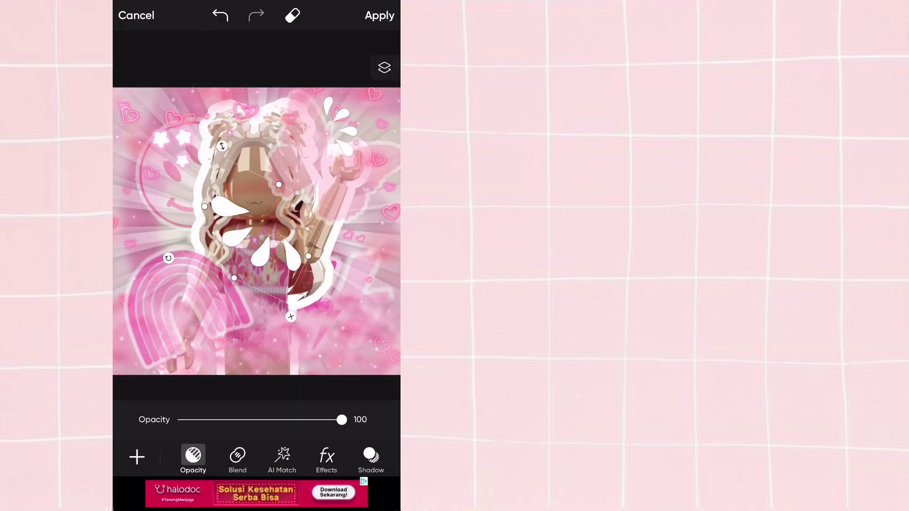
drag(197, 299, 186, 298)
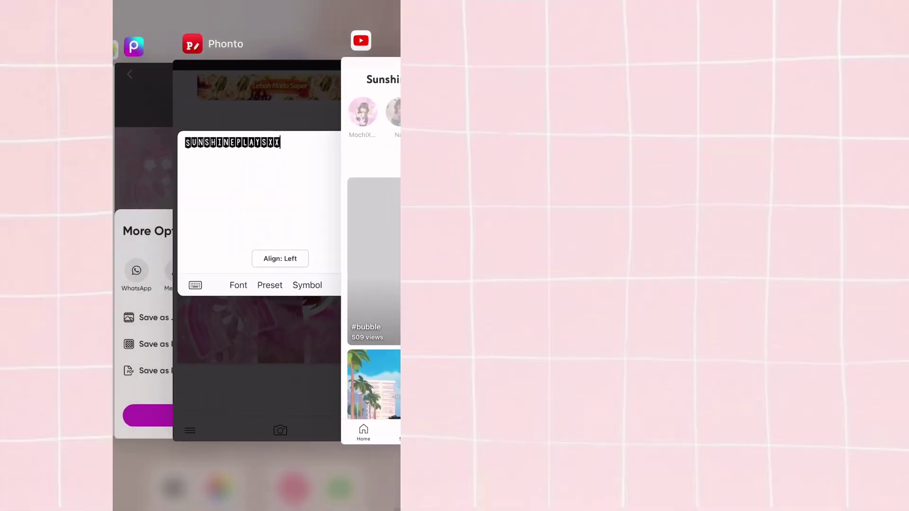
- Switch to Phonto and place the channel name on the image in a rounded bold font from the installed fonts
click(201, 302)
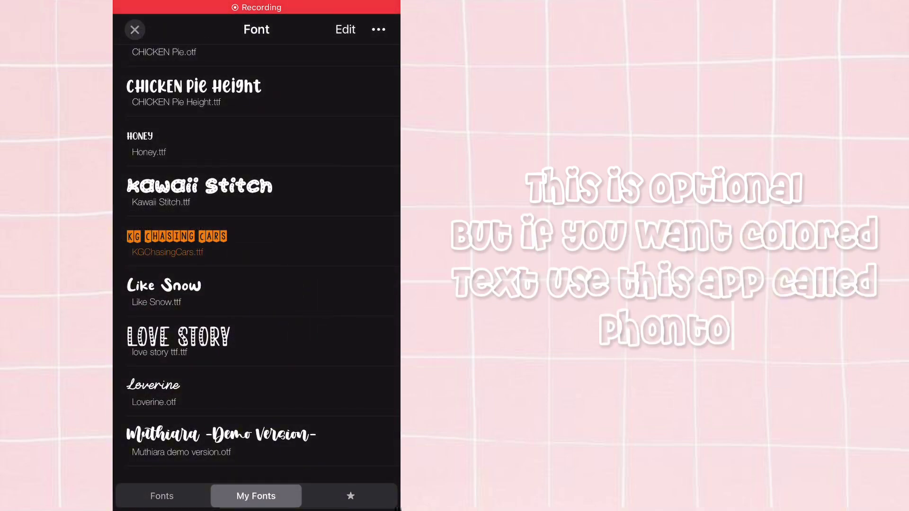
scroll(256, 260, down, 2)
scroll(256, 260, up, 8)
click(256, 220)
click(366, 301)
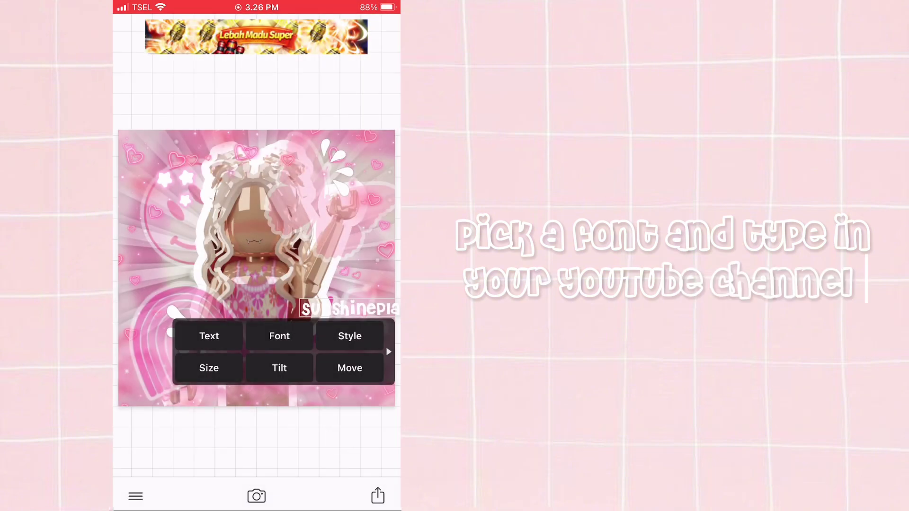
- Move the channel name to the middle of the image across the avatar's waist and enlarge it
drag(351, 309, 252, 304)
click(255, 310)
click(209, 369)
drag(252, 336, 267, 322)
click(267, 322)
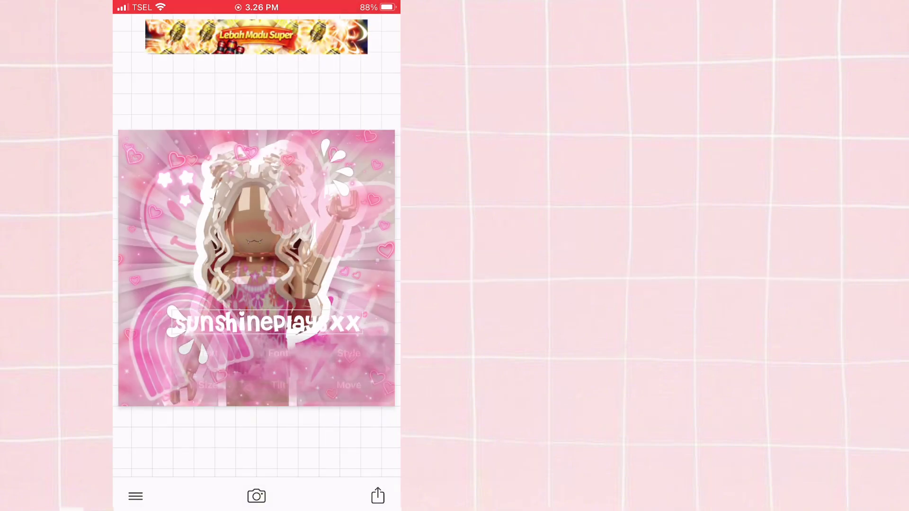
- Give the channel name a white stroke with width 6
click(349, 353)
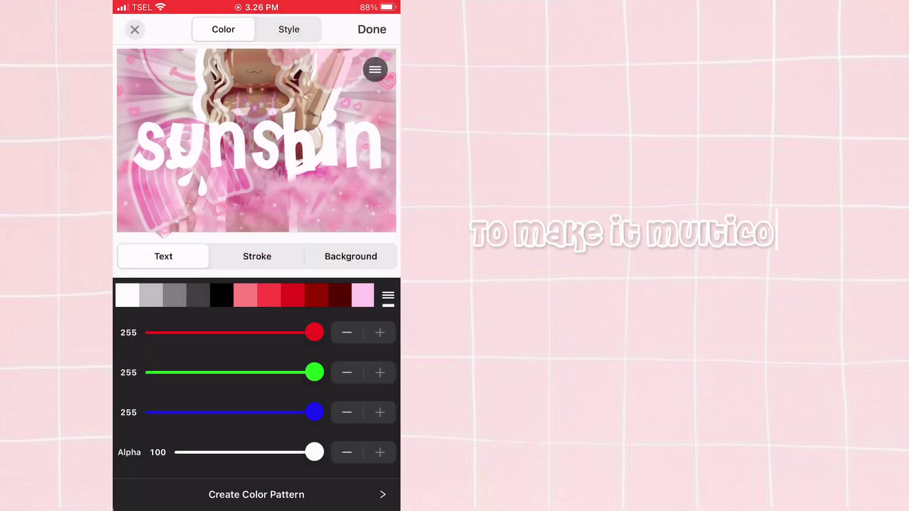
click(257, 257)
click(128, 295)
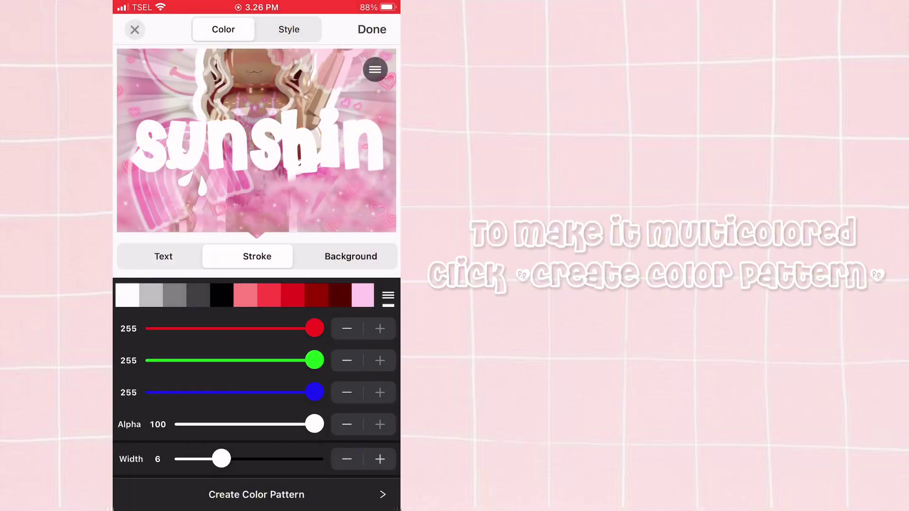
- Create a color pattern for the channel name using the saved all-pink pattern and switch it from per-character coloring to a horizontal gradient
click(164, 256)
click(257, 494)
click(134, 299)
click(345, 345)
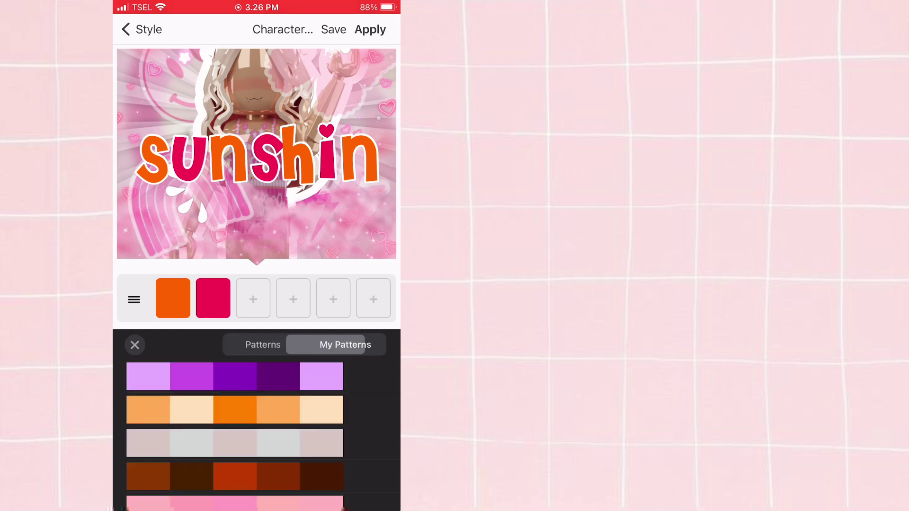
click(235, 443)
click(235, 477)
scroll(235, 436, down, 1)
click(235, 446)
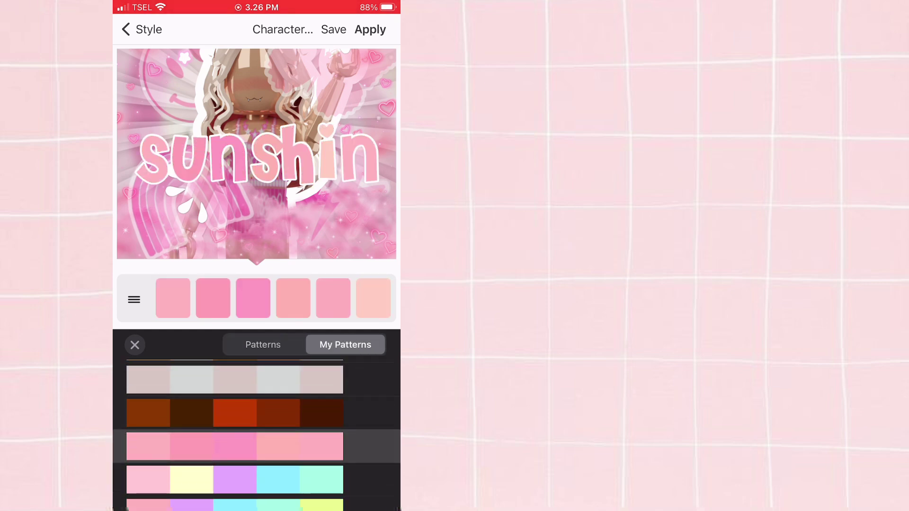
click(282, 29)
click(208, 124)
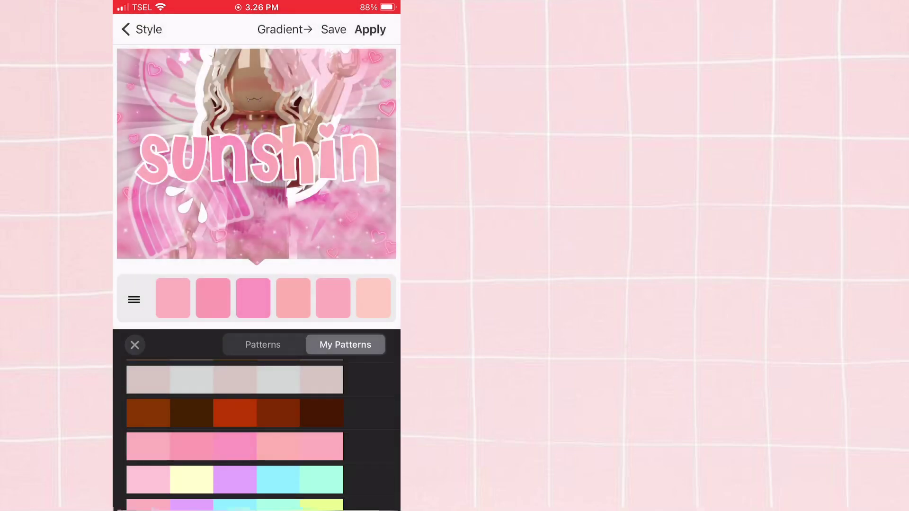